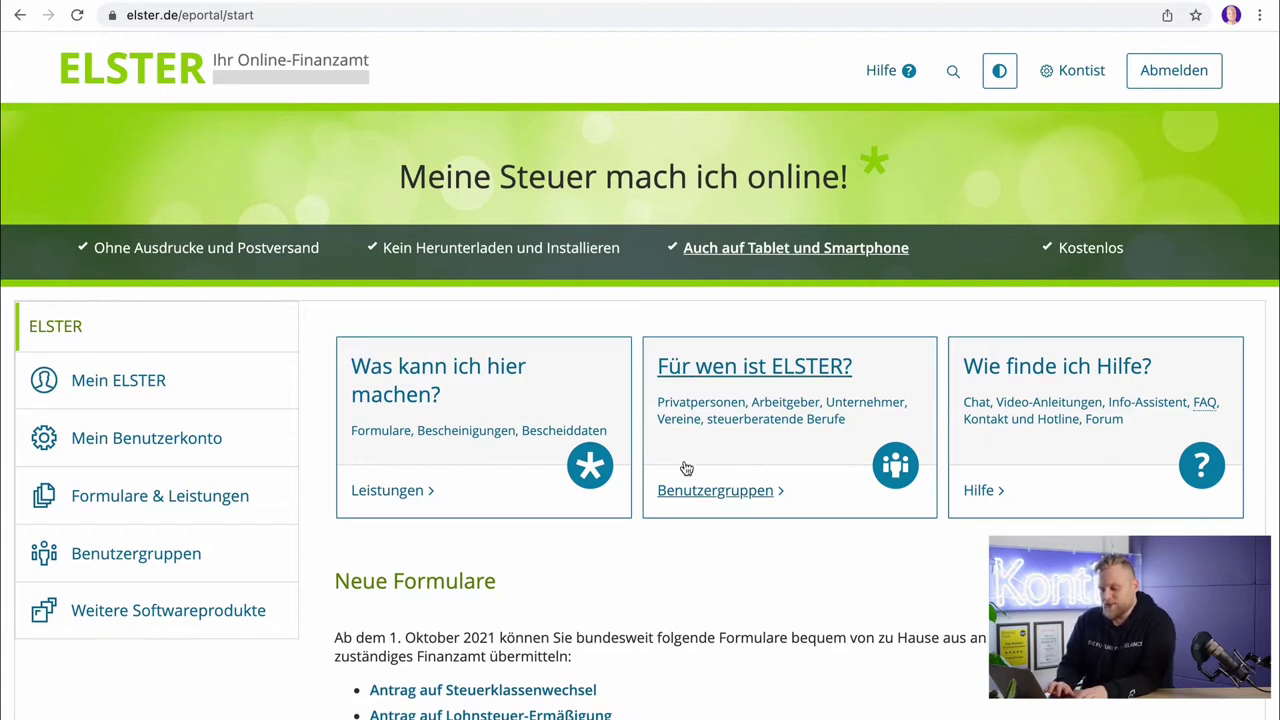
Open the form "Fragebogen zur steuerlichen Erfassung für Einzelunternehmen" from the list of all forms
click(160, 497)
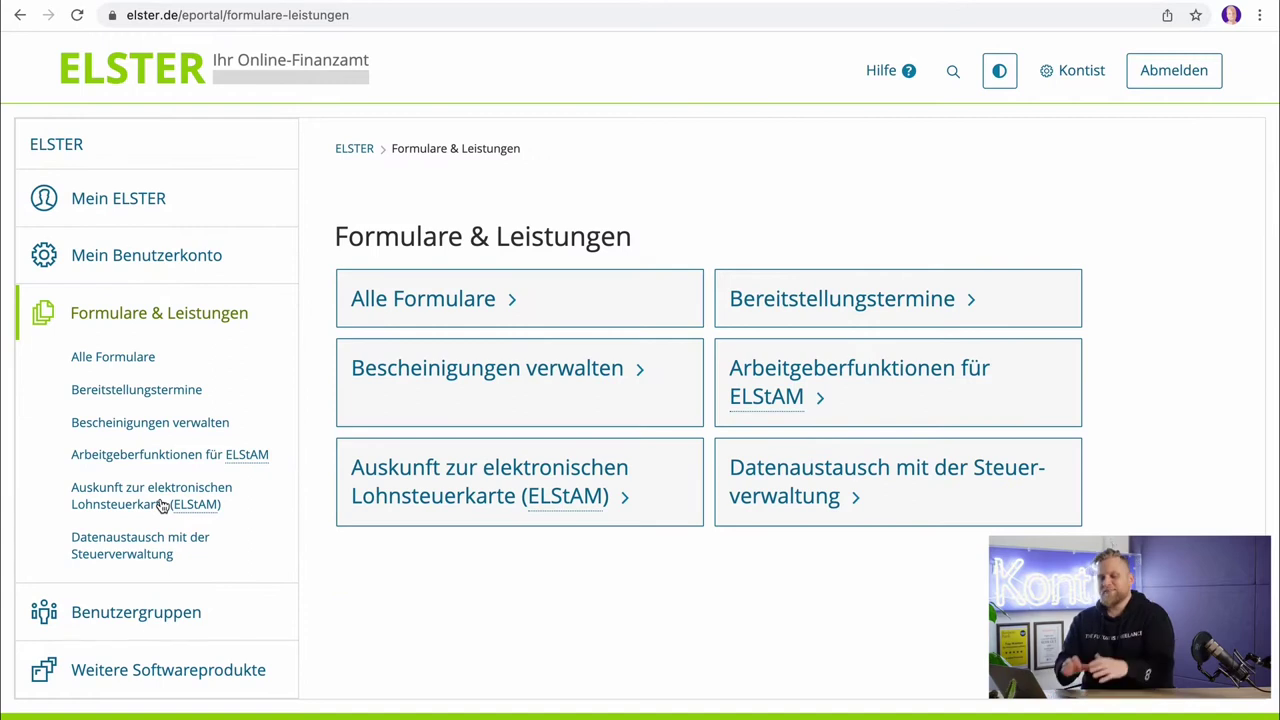
click(428, 318)
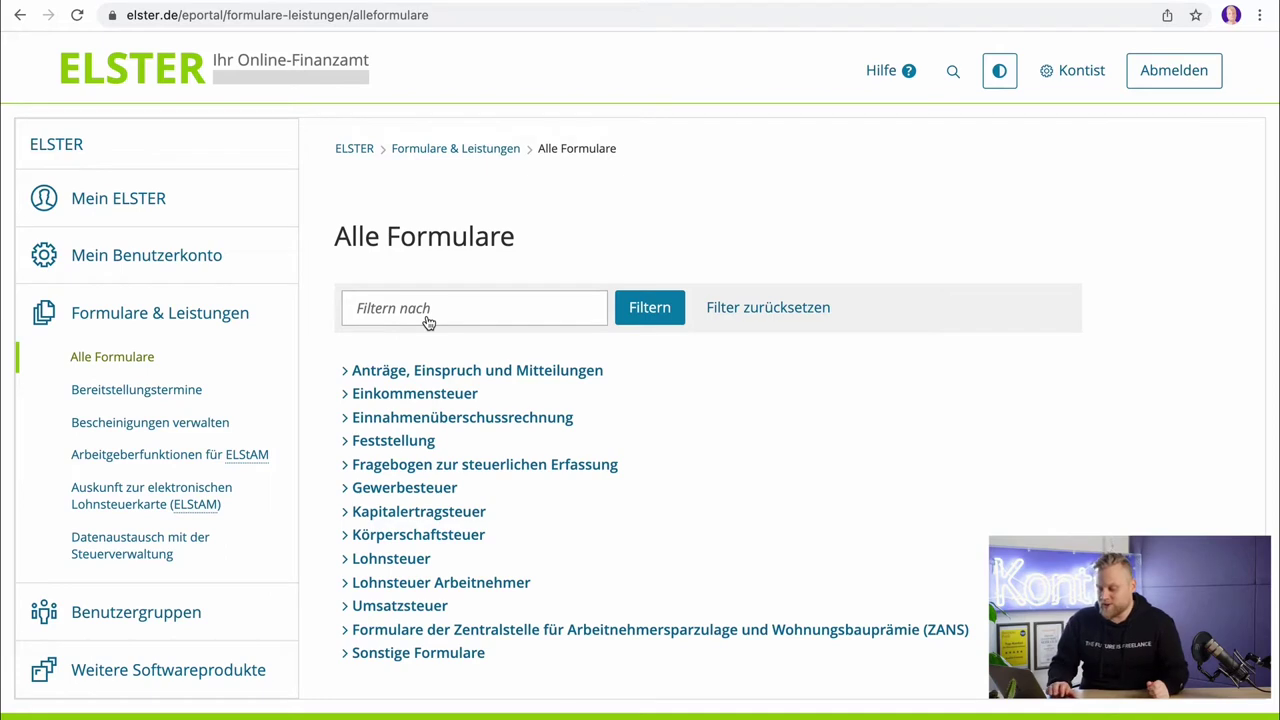
click(443, 464)
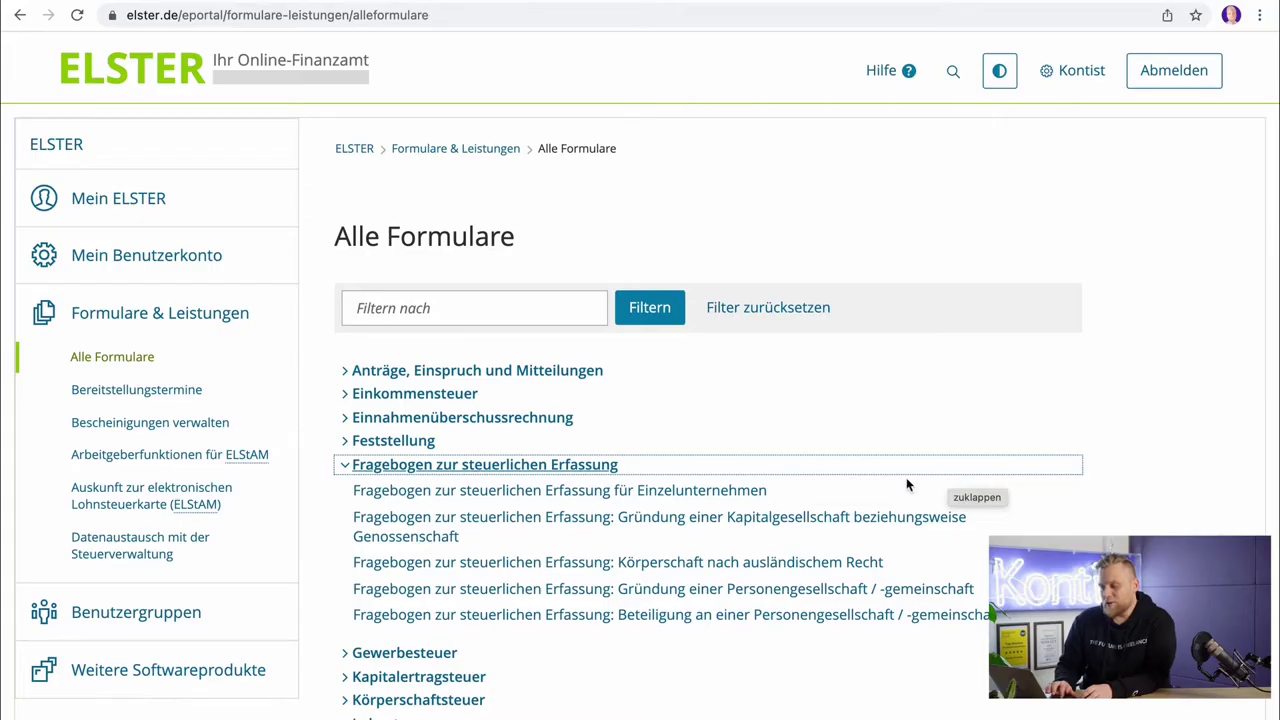
click(695, 495)
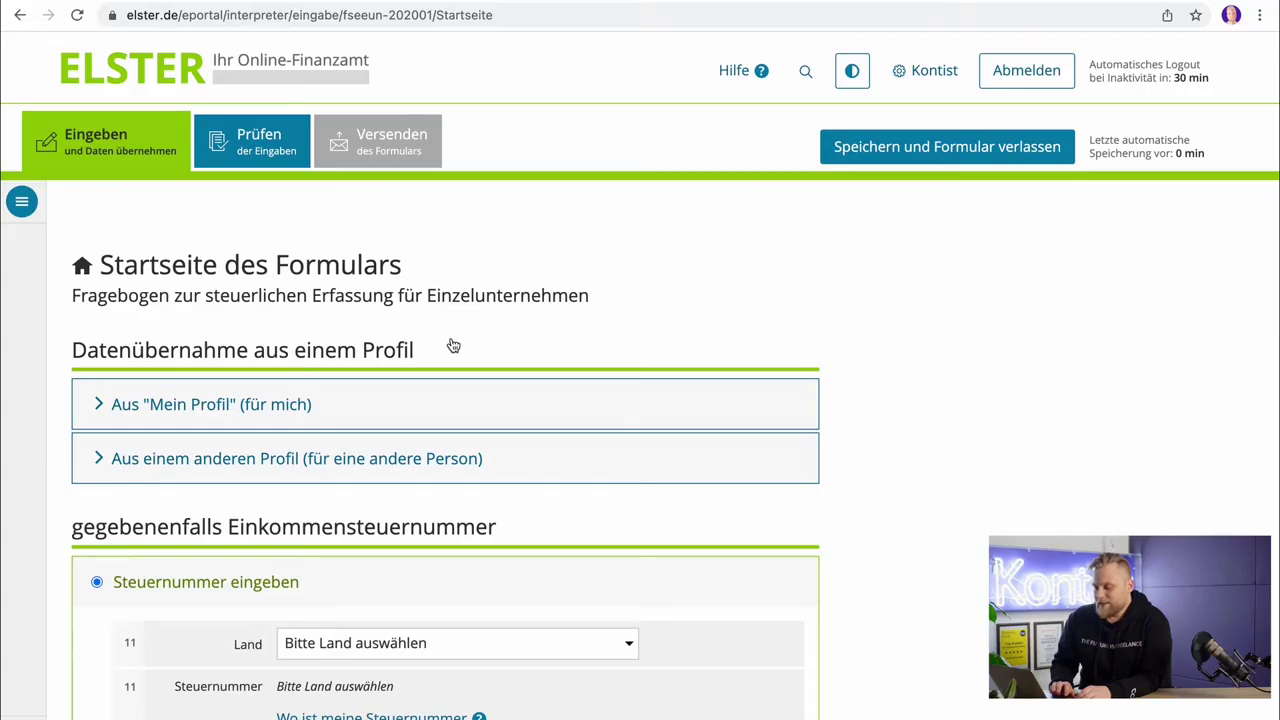
Examine the questionnaire's start page and the overview of its numbered sections
scroll(453, 345, down, 3)
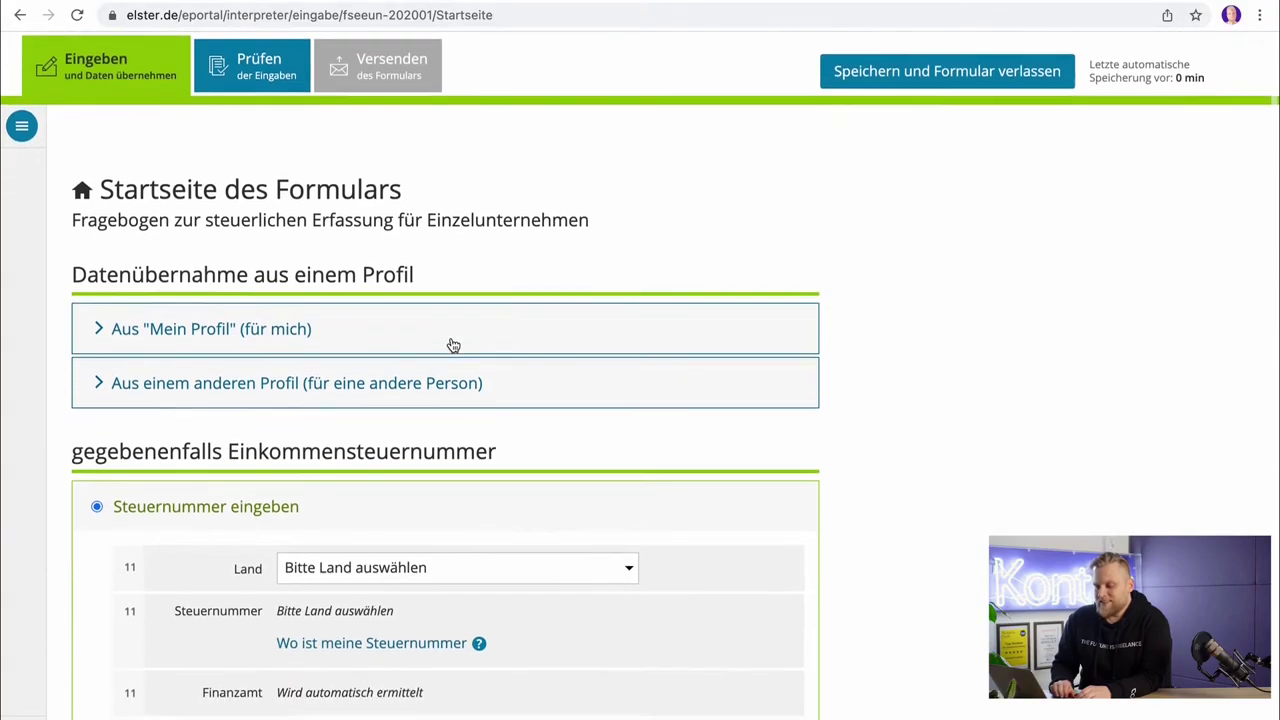
scroll(453, 345, down, 1)
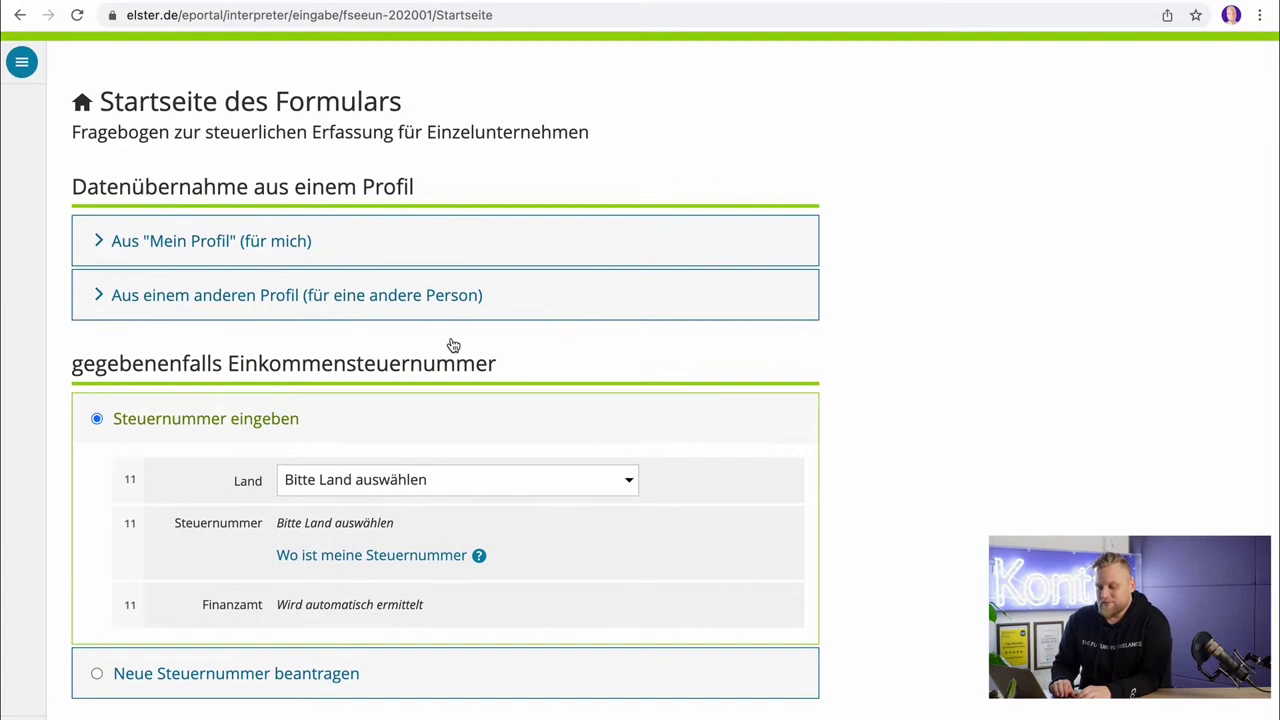
scroll(453, 345, up, 4)
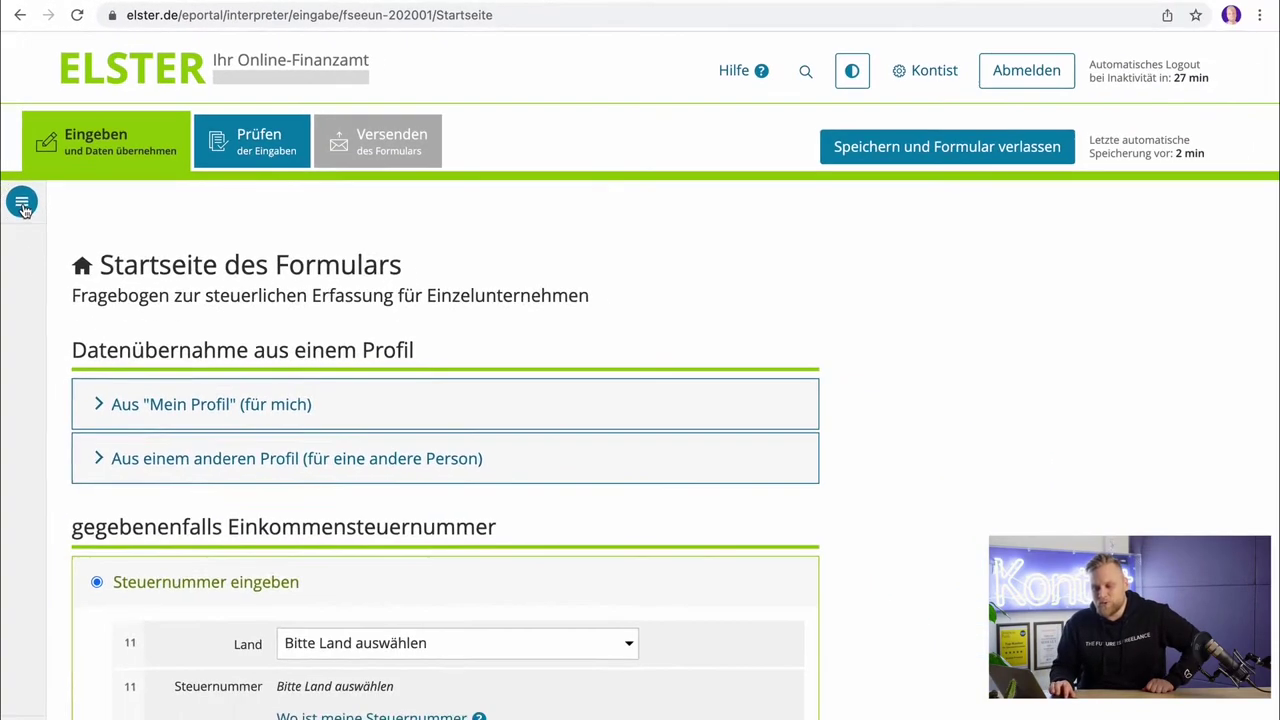
click(22, 207)
scroll(218, 420, down, 1)
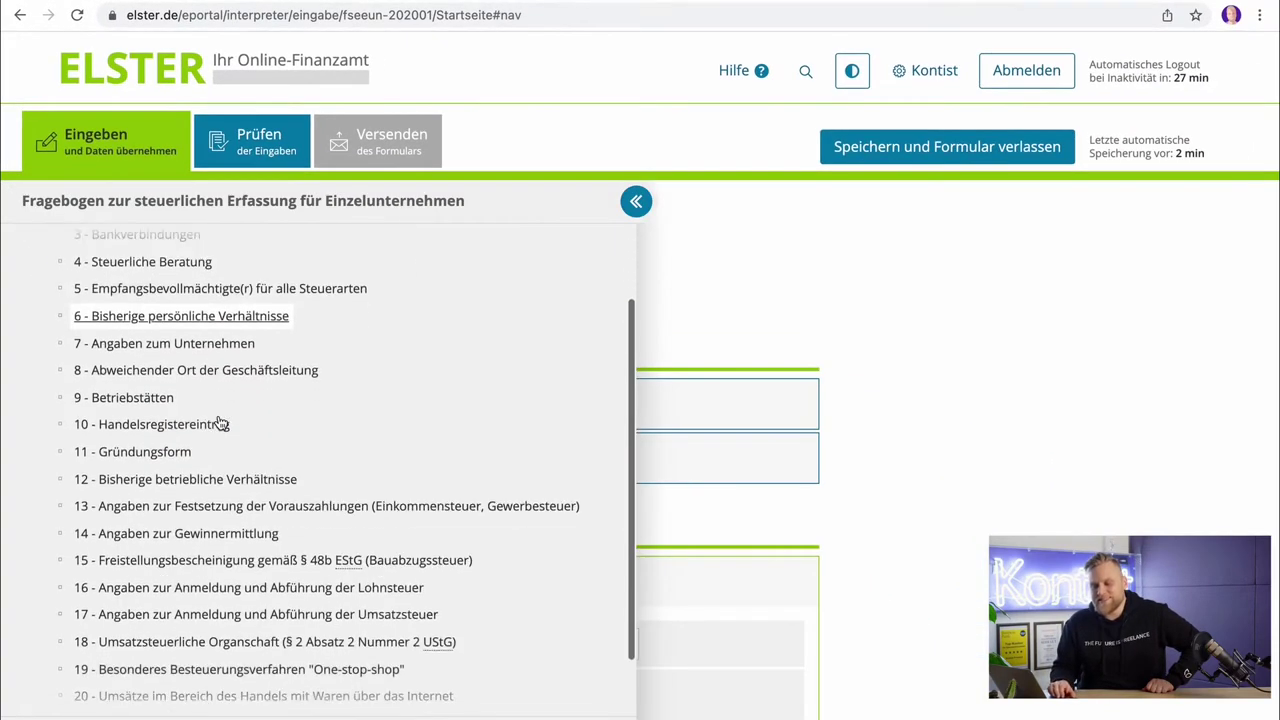
scroll(220, 424, down, 1)
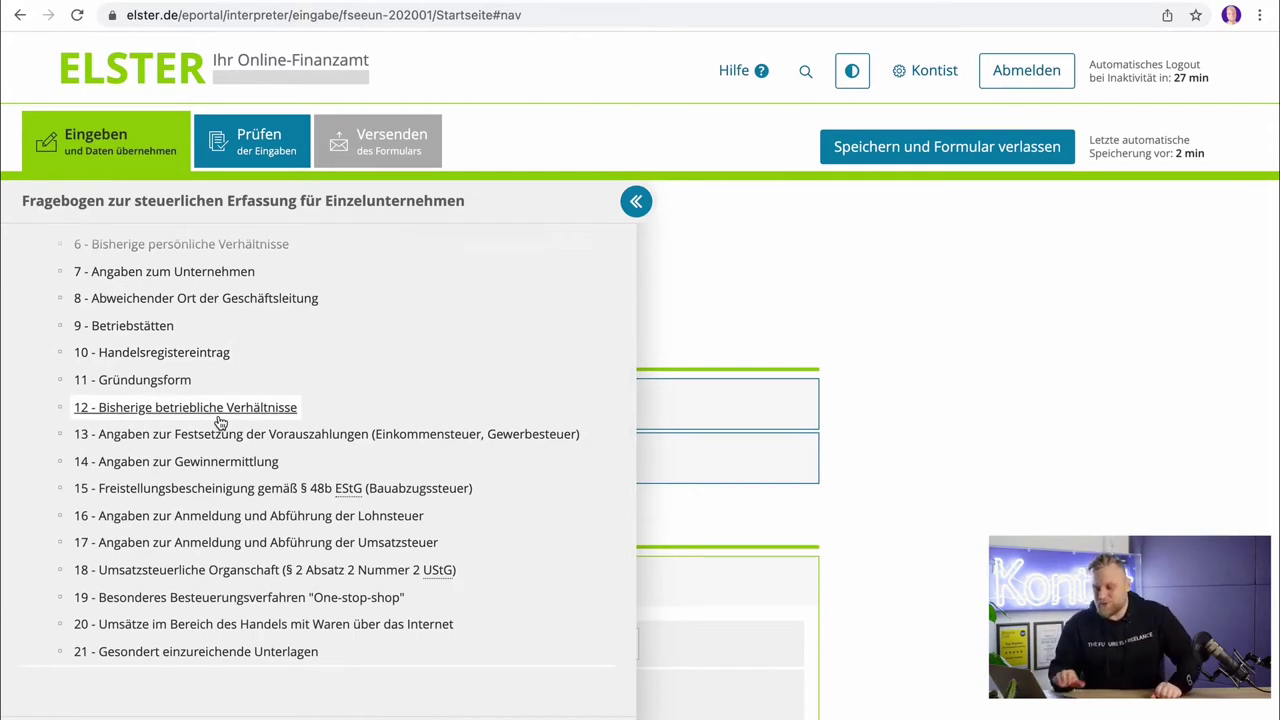
scroll(220, 423, up, 2)
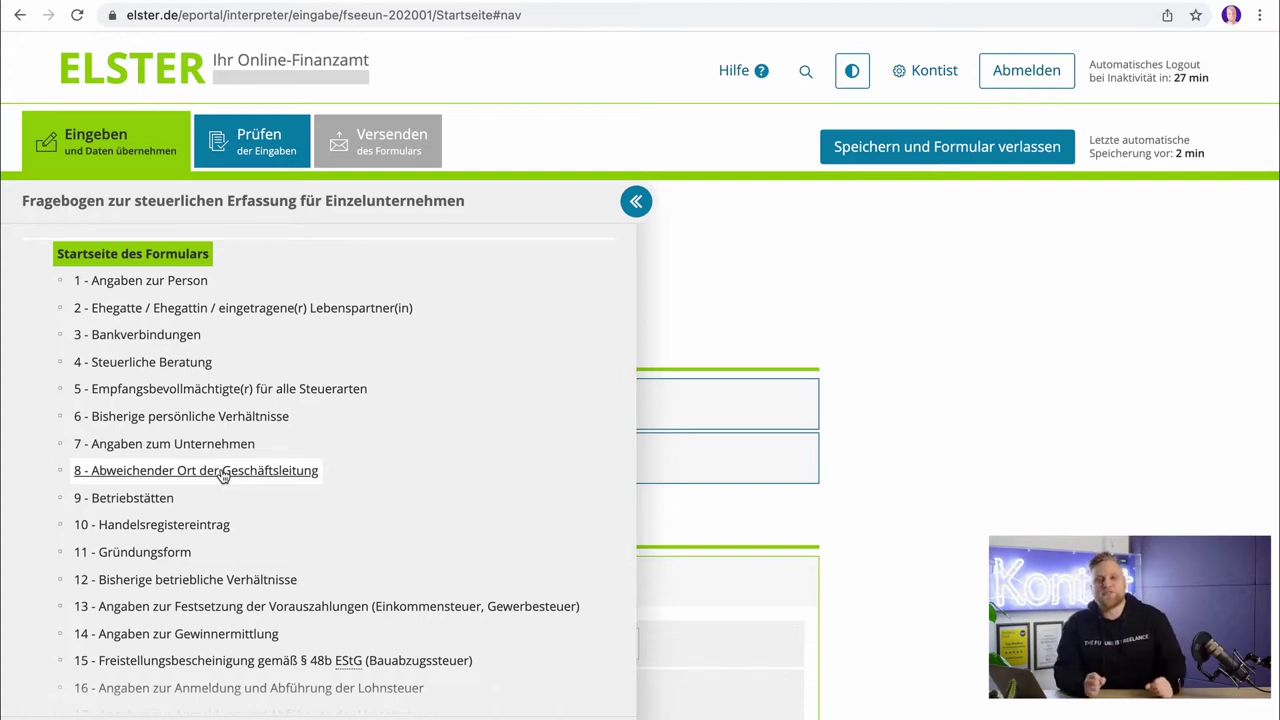
scroll(222, 476, down, 2)
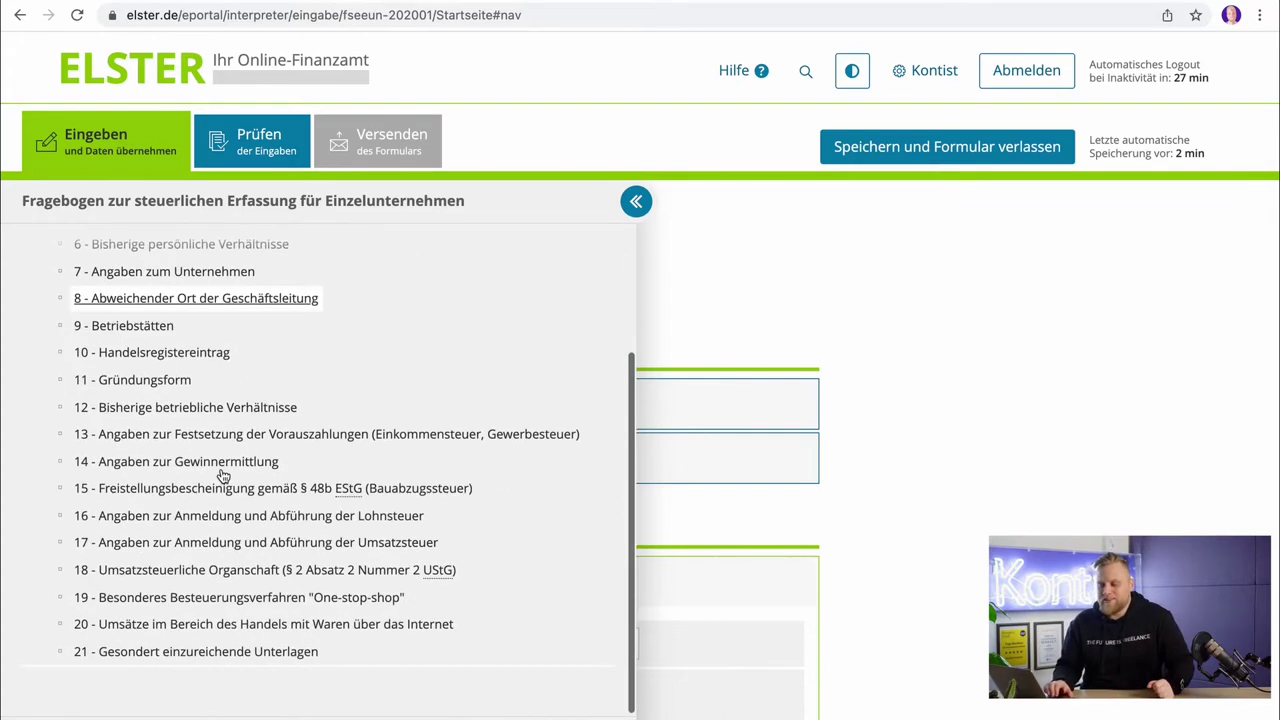
scroll(220, 394, up, 2)
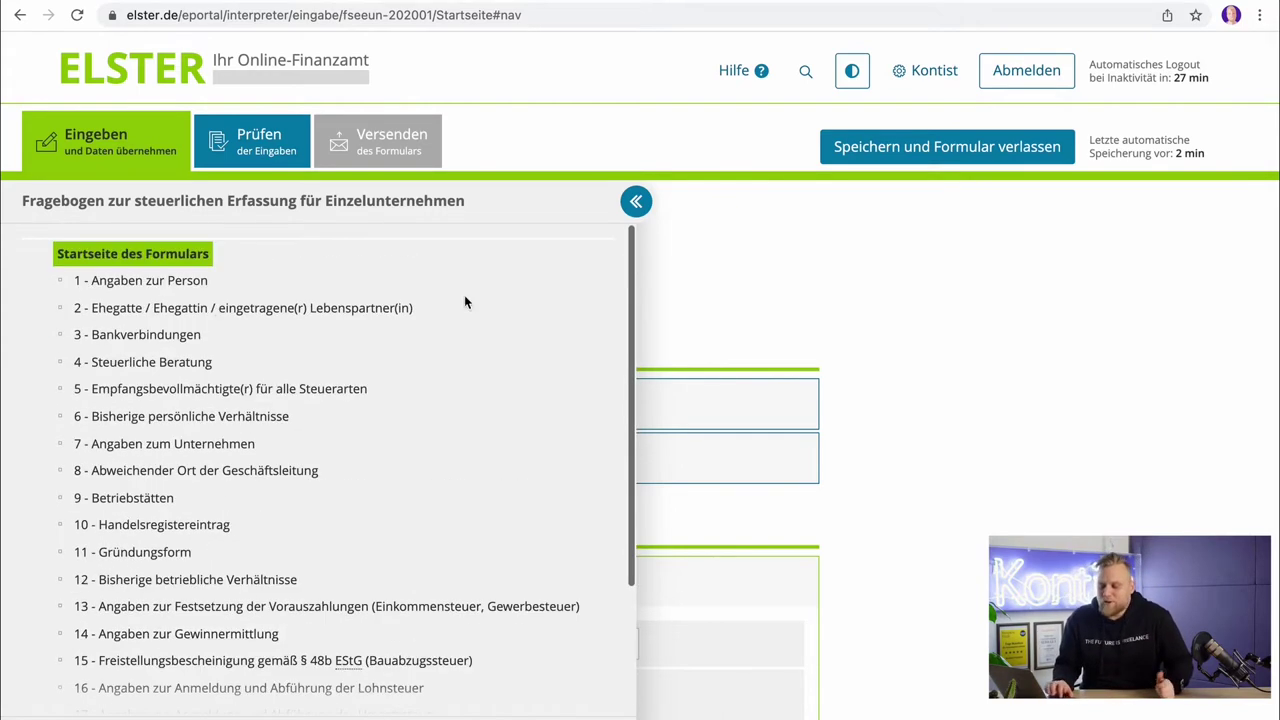
click(636, 204)
Transfer the taxpayer's data from "Mein Profil" into the questionnaire
scroll(496, 344, down, 2)
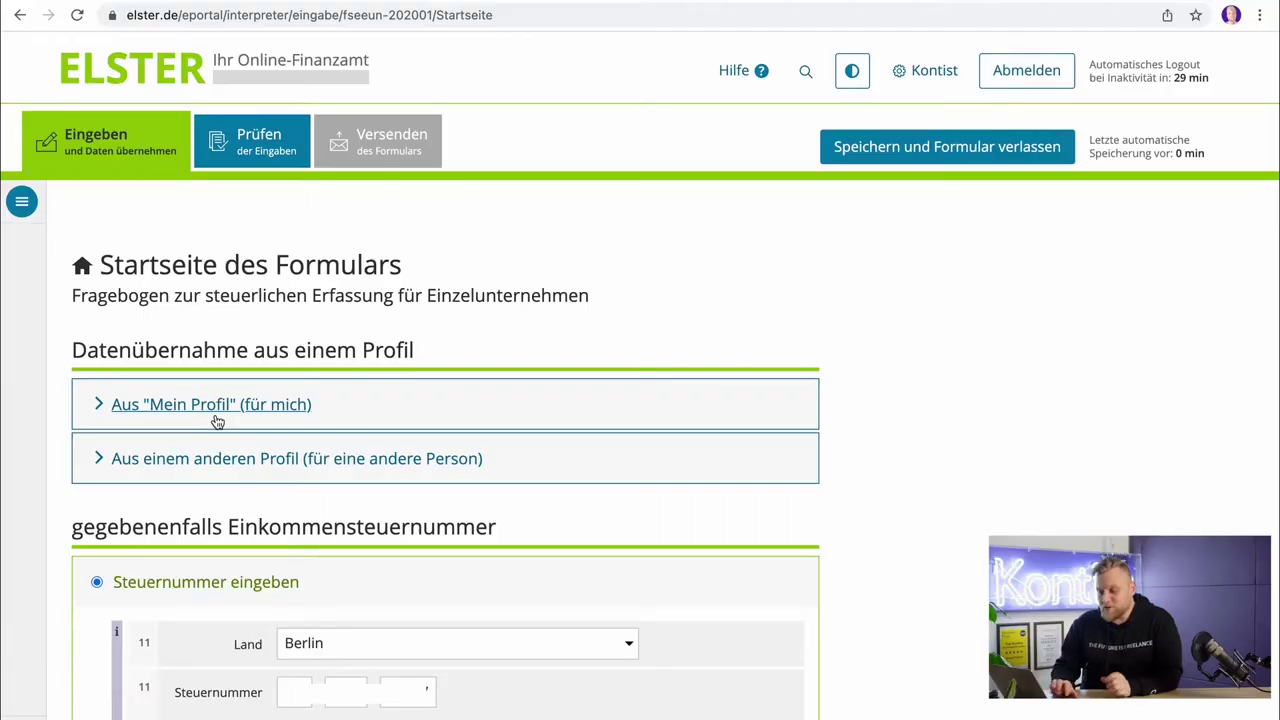
click(217, 419)
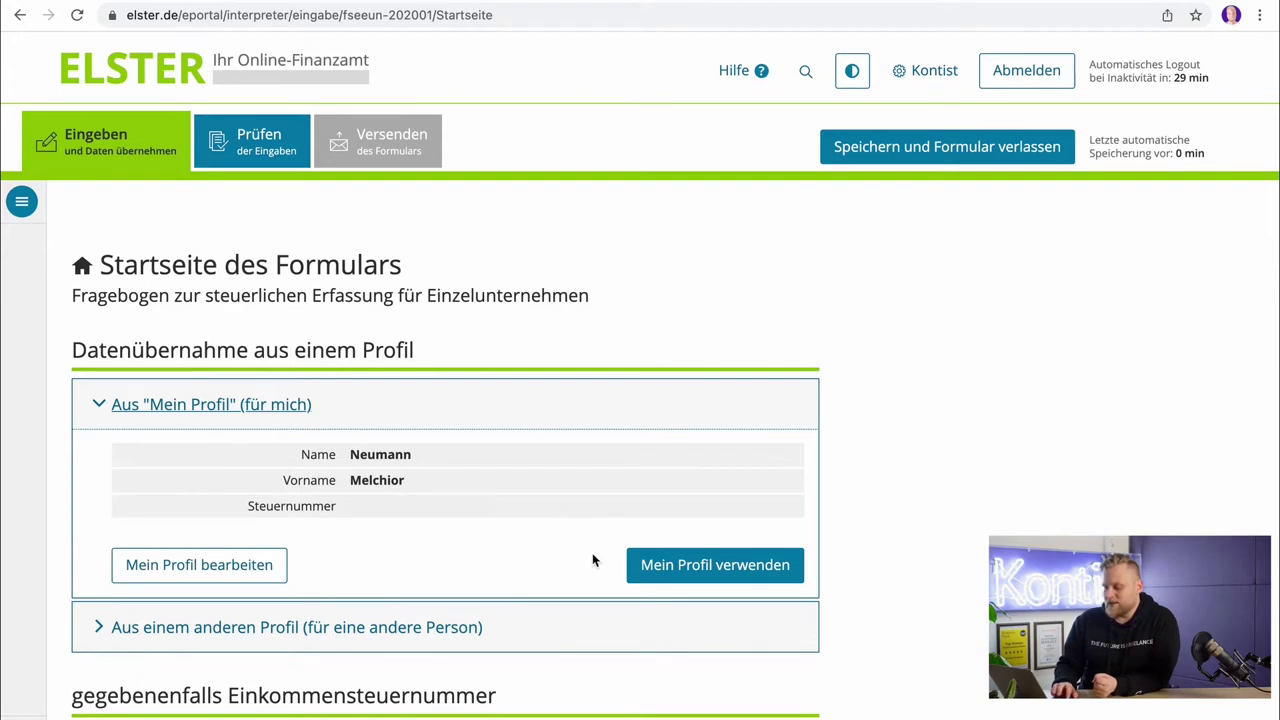
click(675, 577)
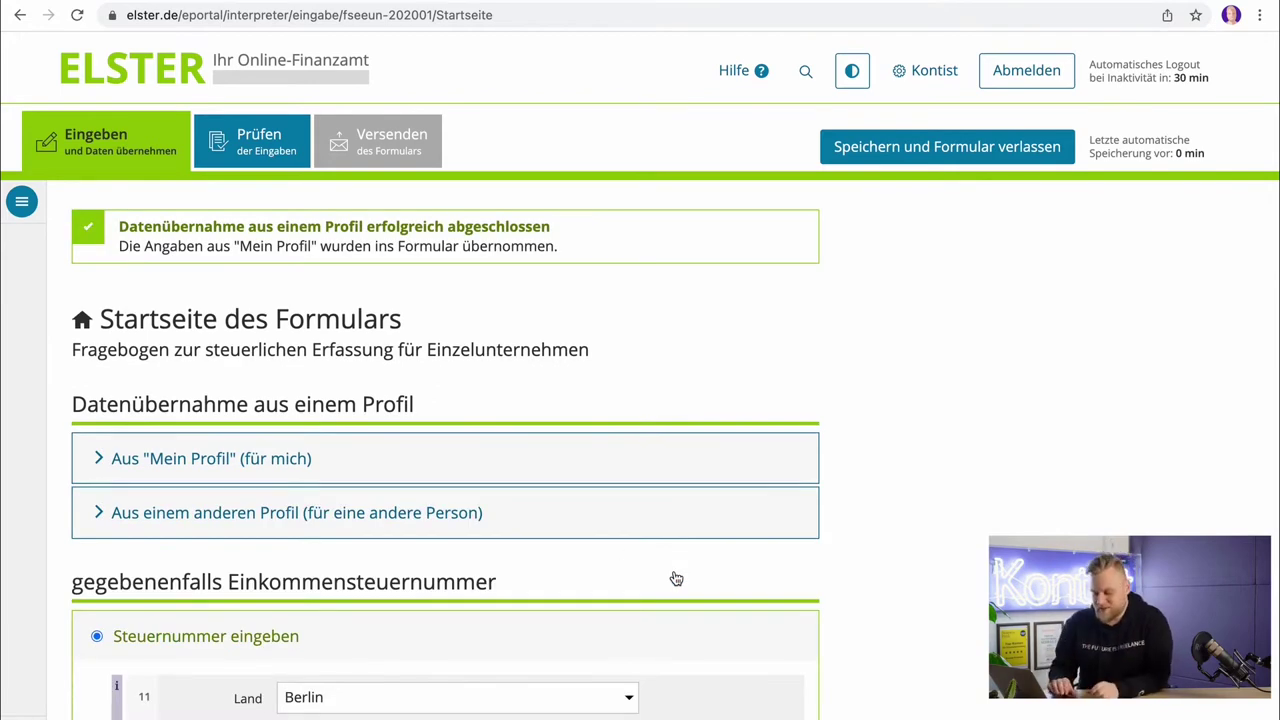
Choose to apply for a new tax number with Land Berlin and Finanzamt Charlottenburg, and continue to the personal details page
scroll(676, 579, down, 3)
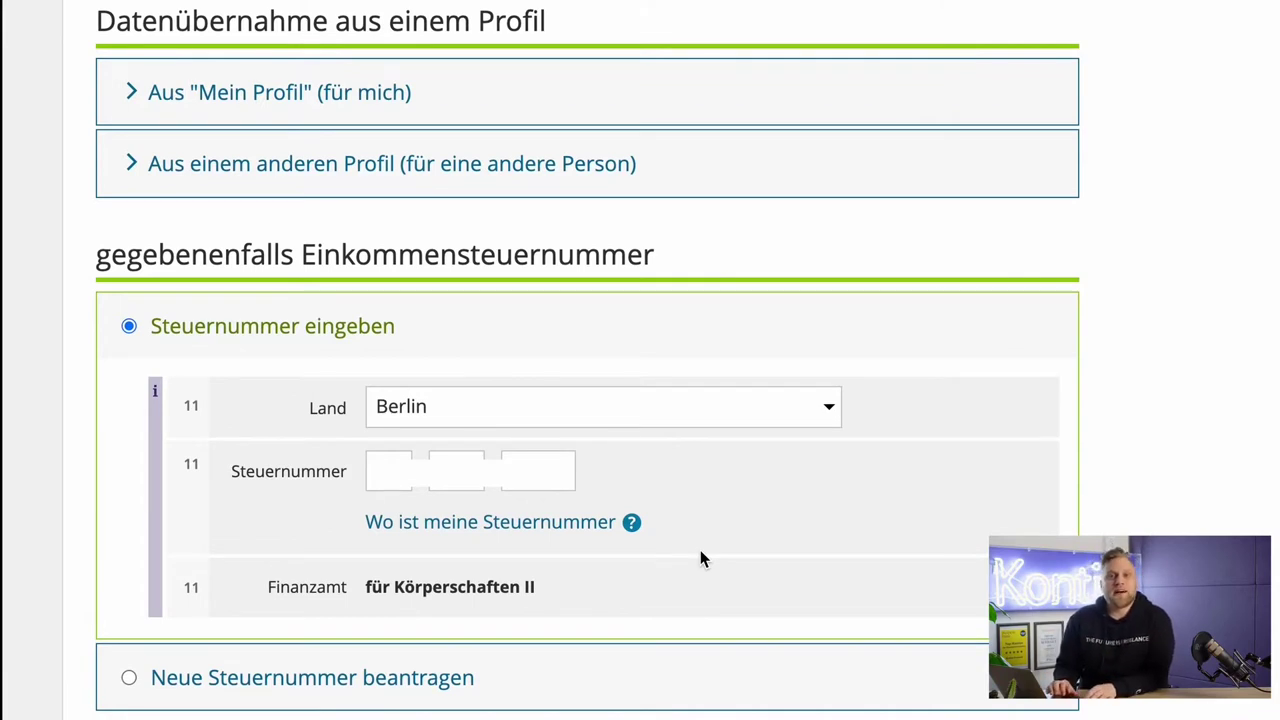
click(200, 677)
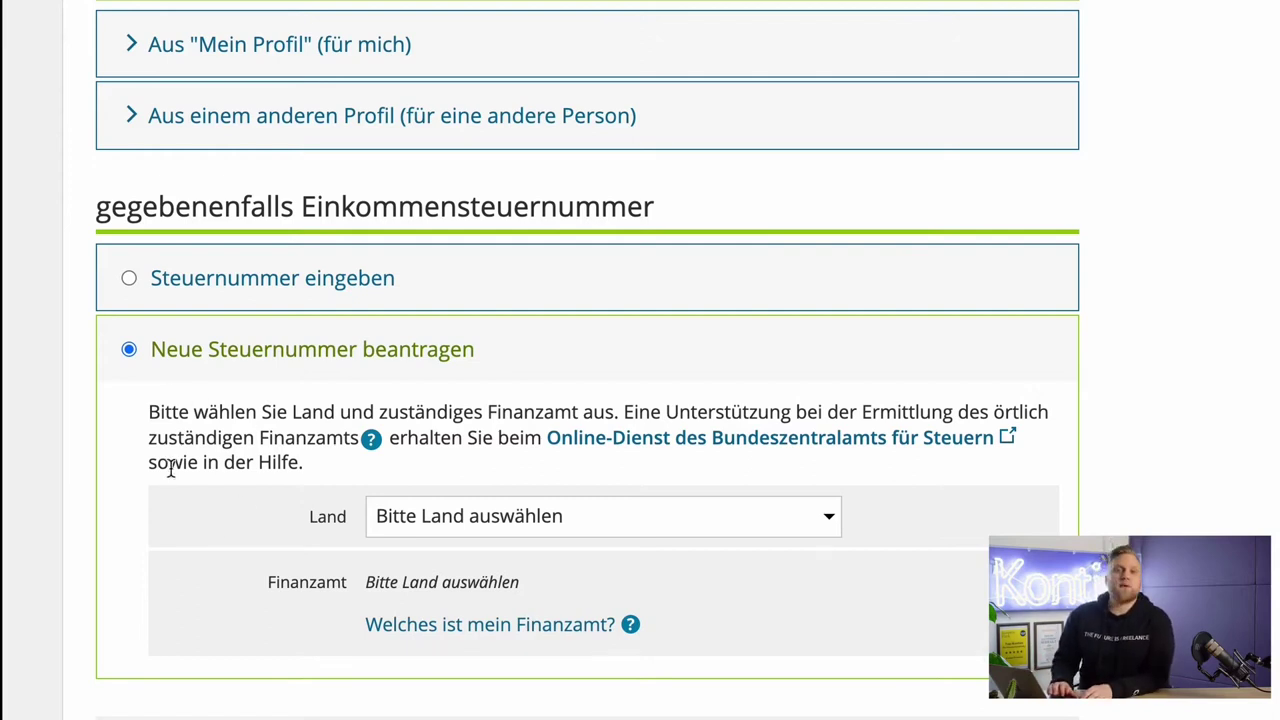
click(424, 512)
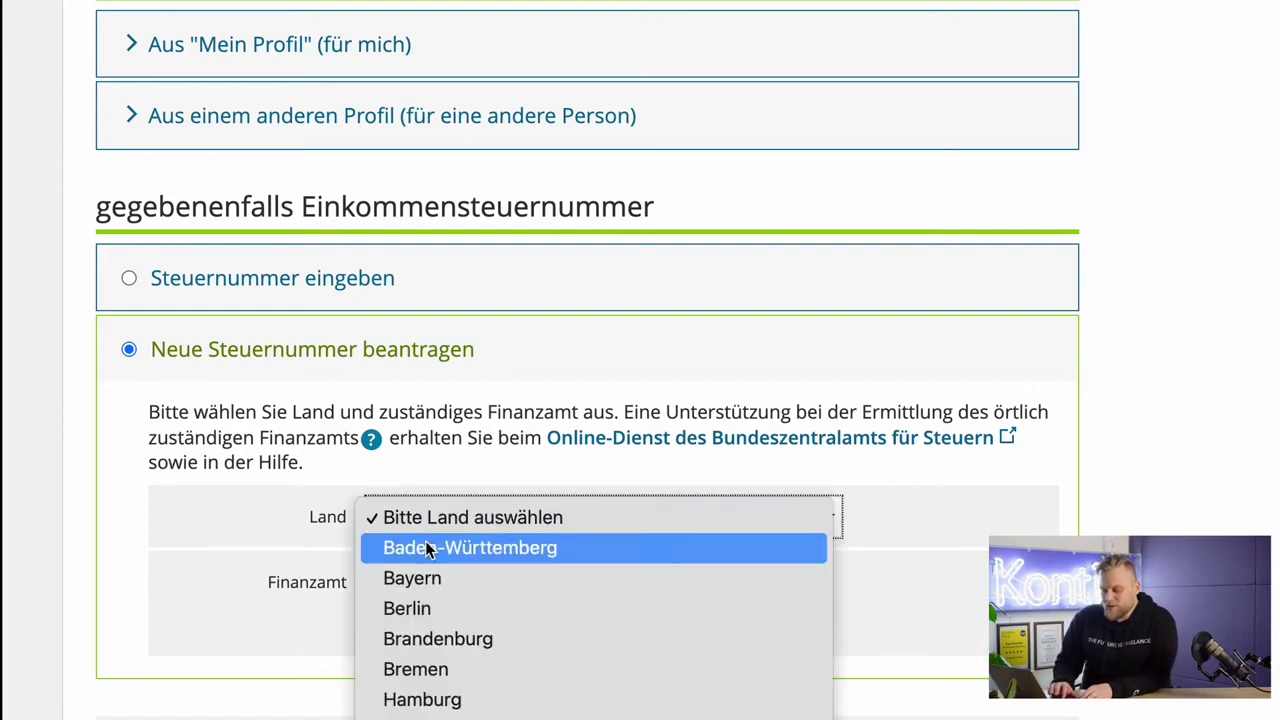
click(428, 605)
click(441, 592)
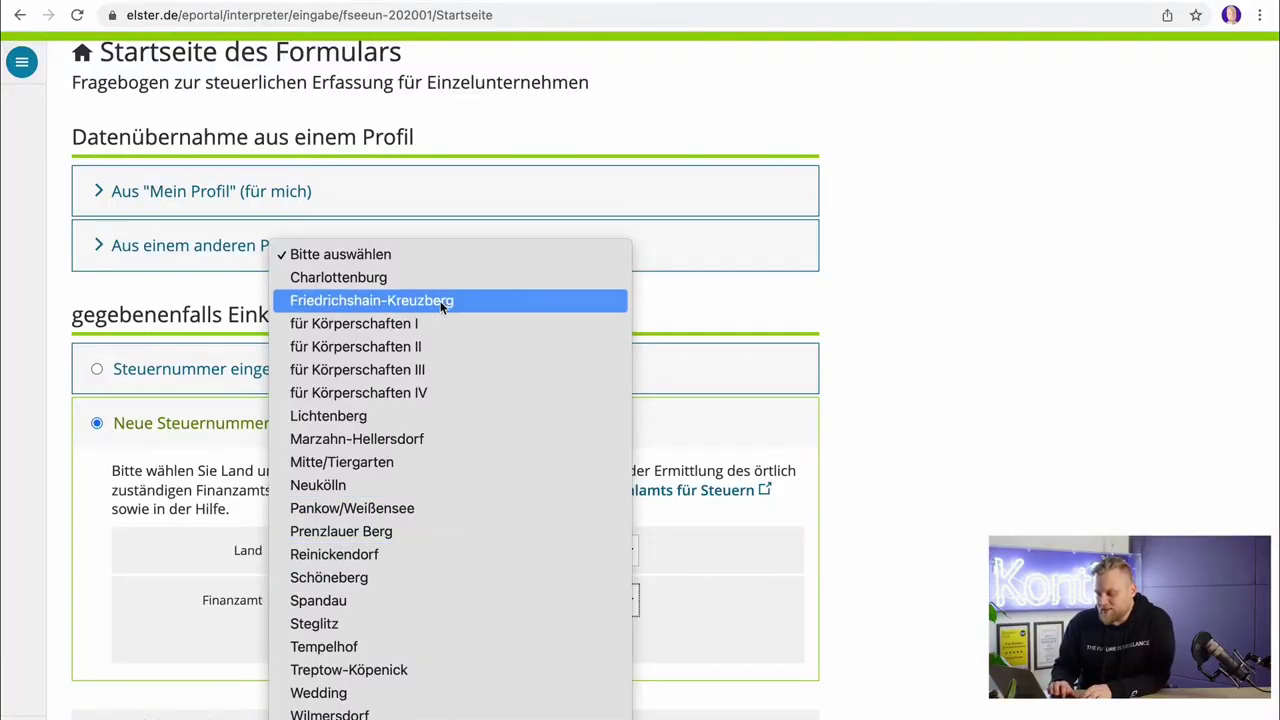
click(443, 280)
scroll(217, 592, down, 2)
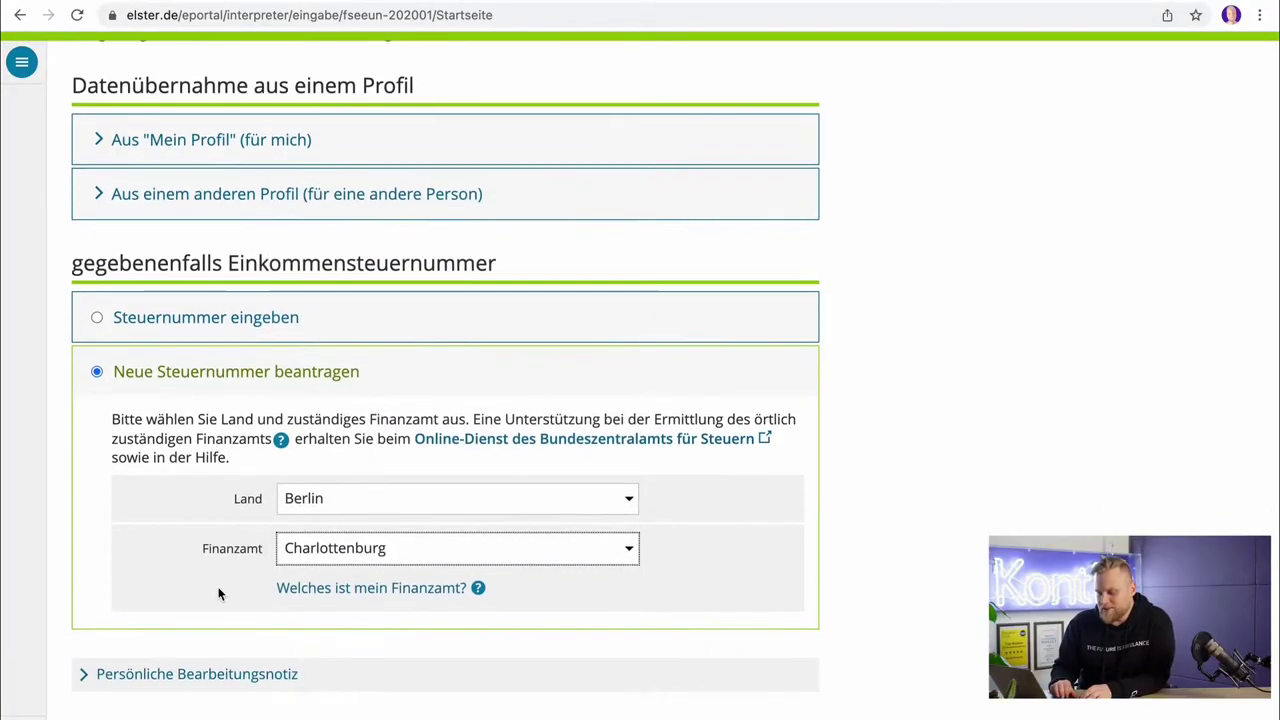
scroll(219, 594, down, 15)
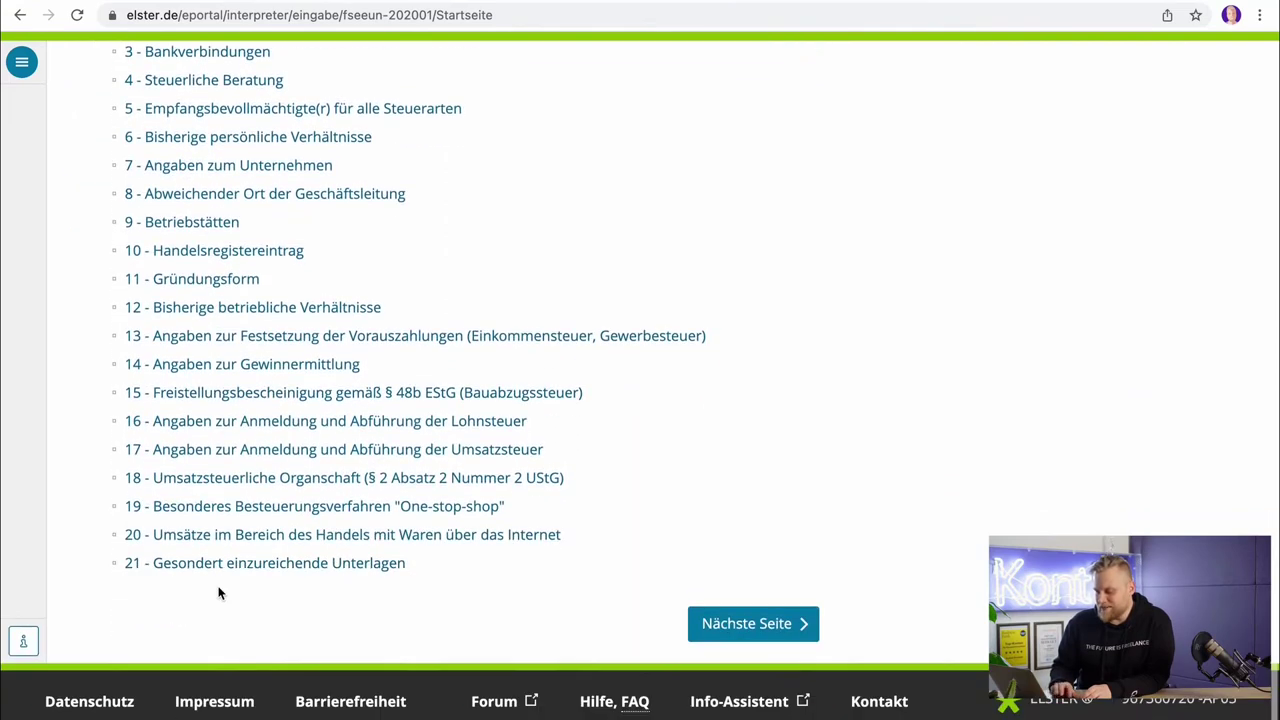
click(728, 621)
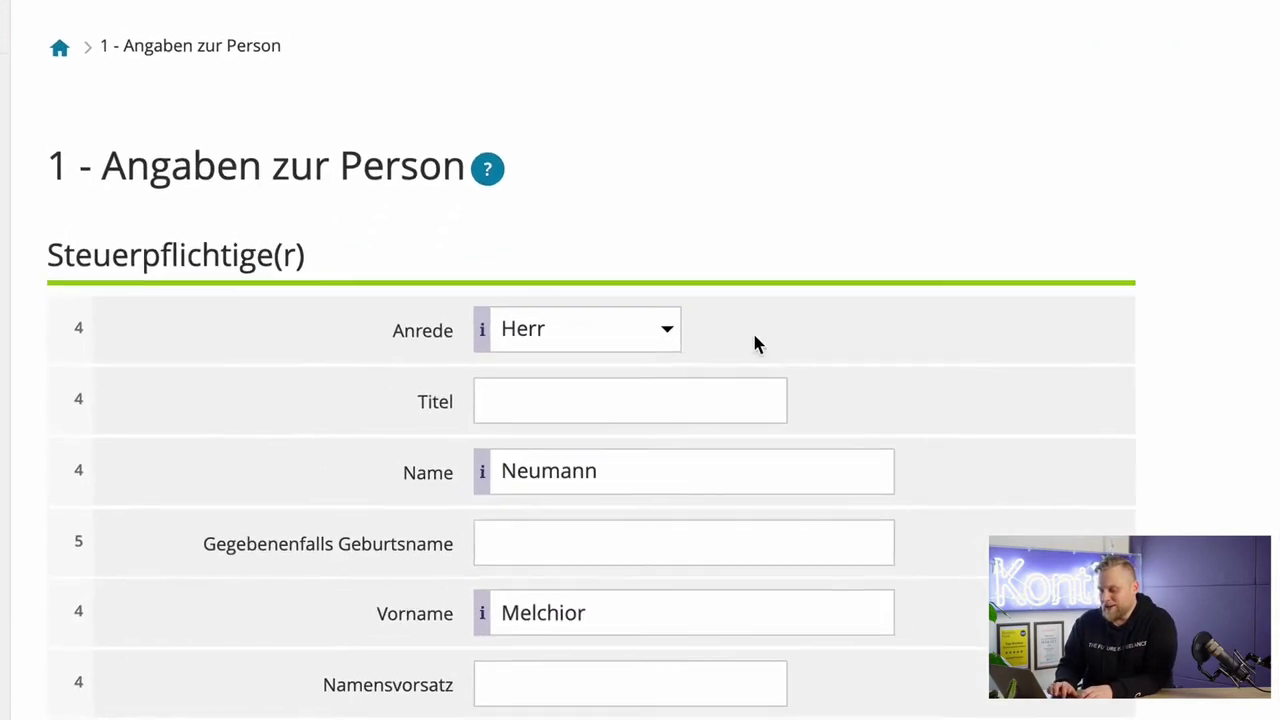
Check the taxpayer's name and occupation entries and select "nicht kirchensteuerpflichtig" as the religion
scroll(997, 480, down, 1)
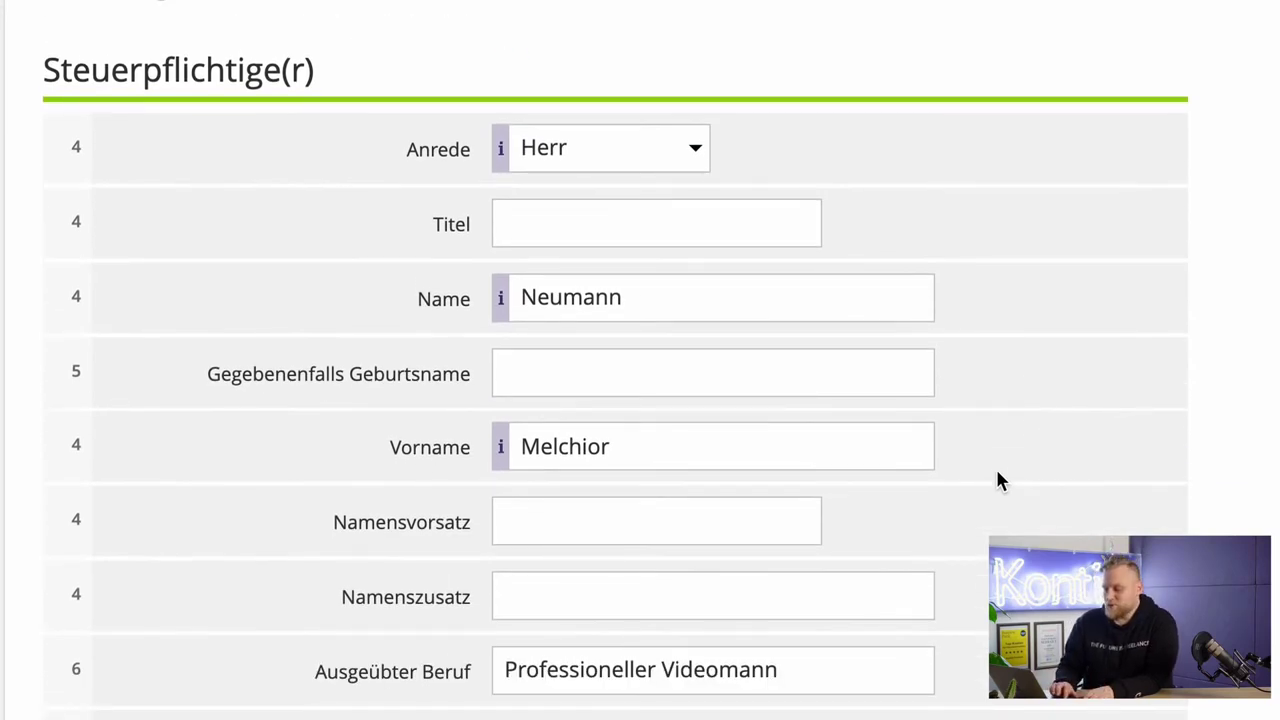
triple_click(811, 677)
click(1027, 703)
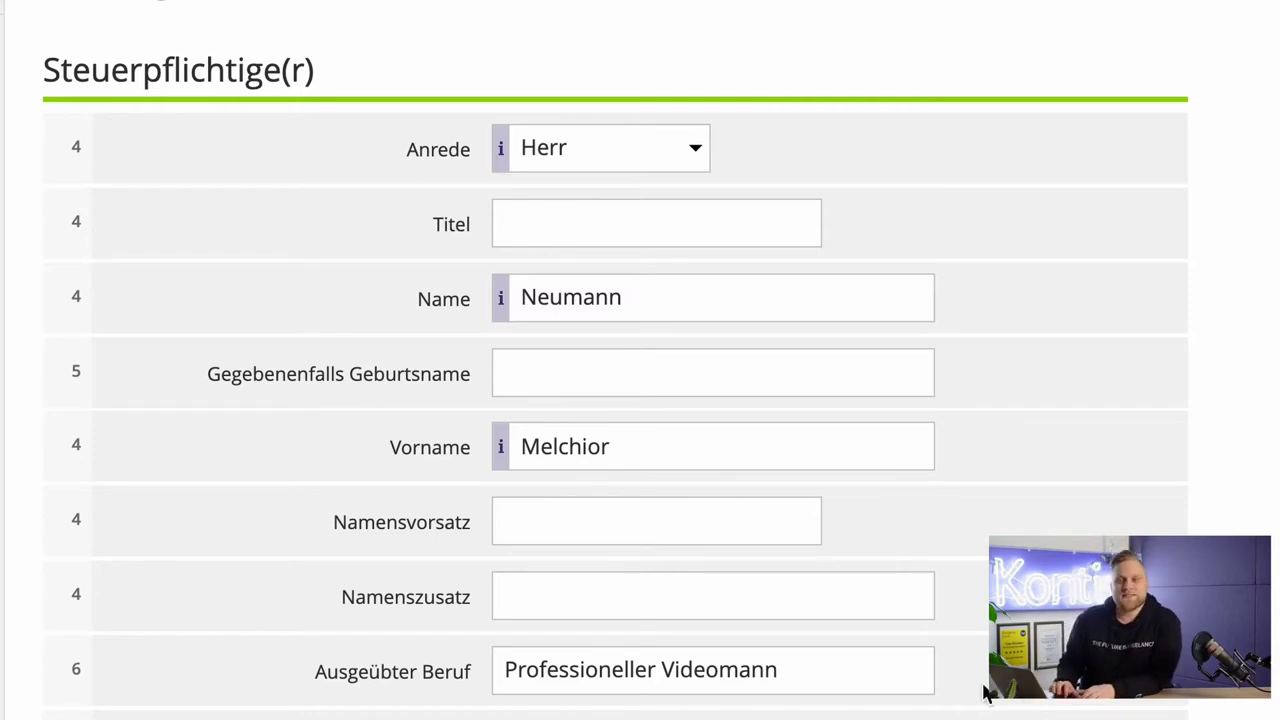
scroll(740, 556, down, 2)
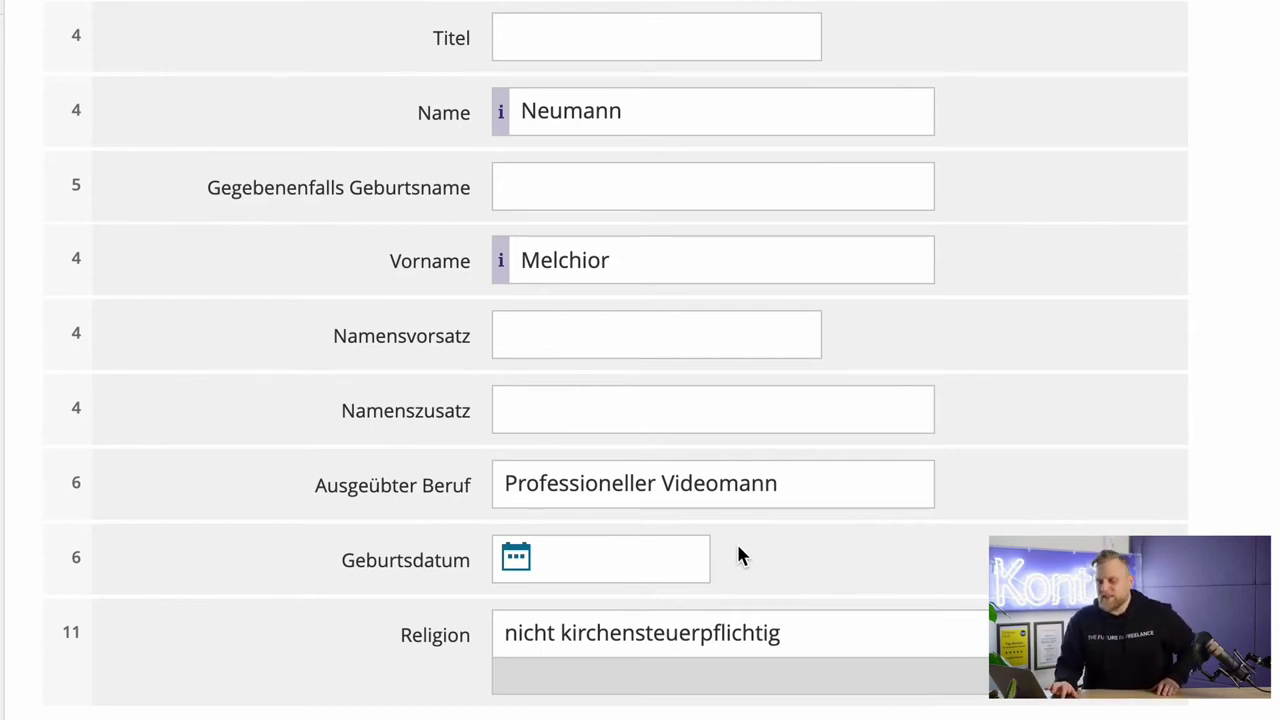
click(851, 634)
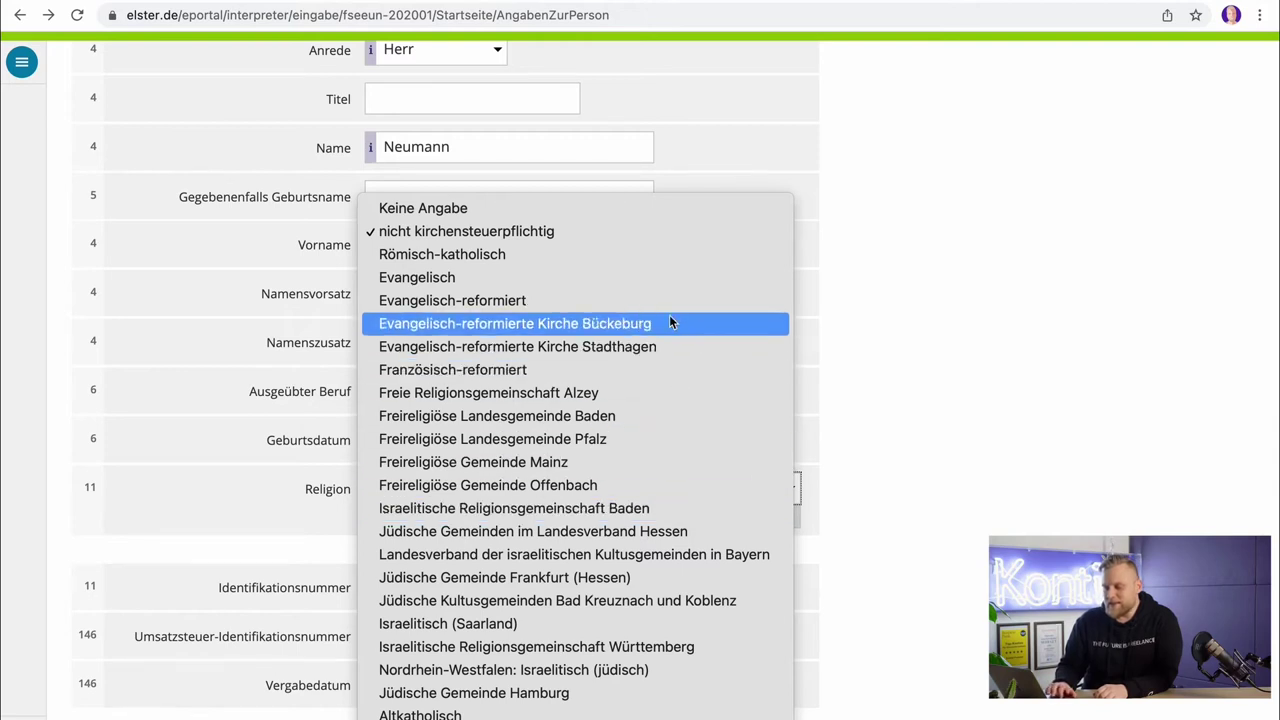
click(644, 232)
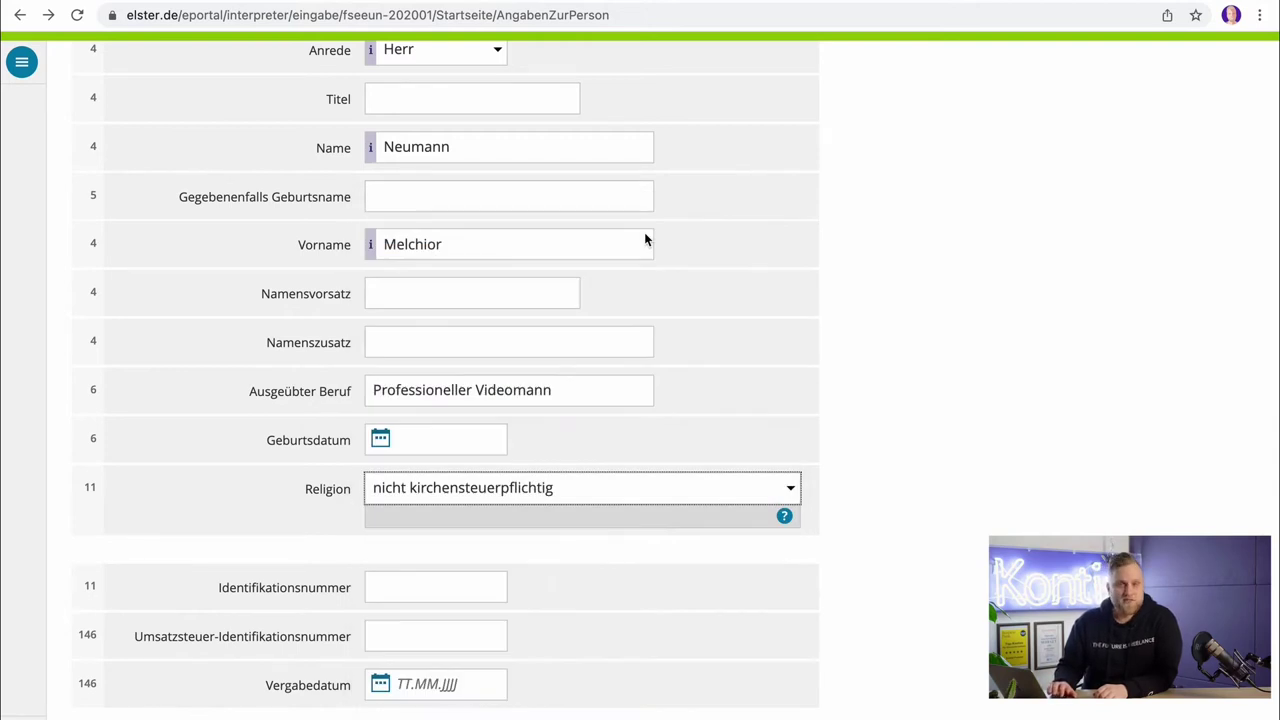
Examine the identification number, marital status, domestic and foreign address, and PO box fields of the personal details page
scroll(686, 418, down, 2)
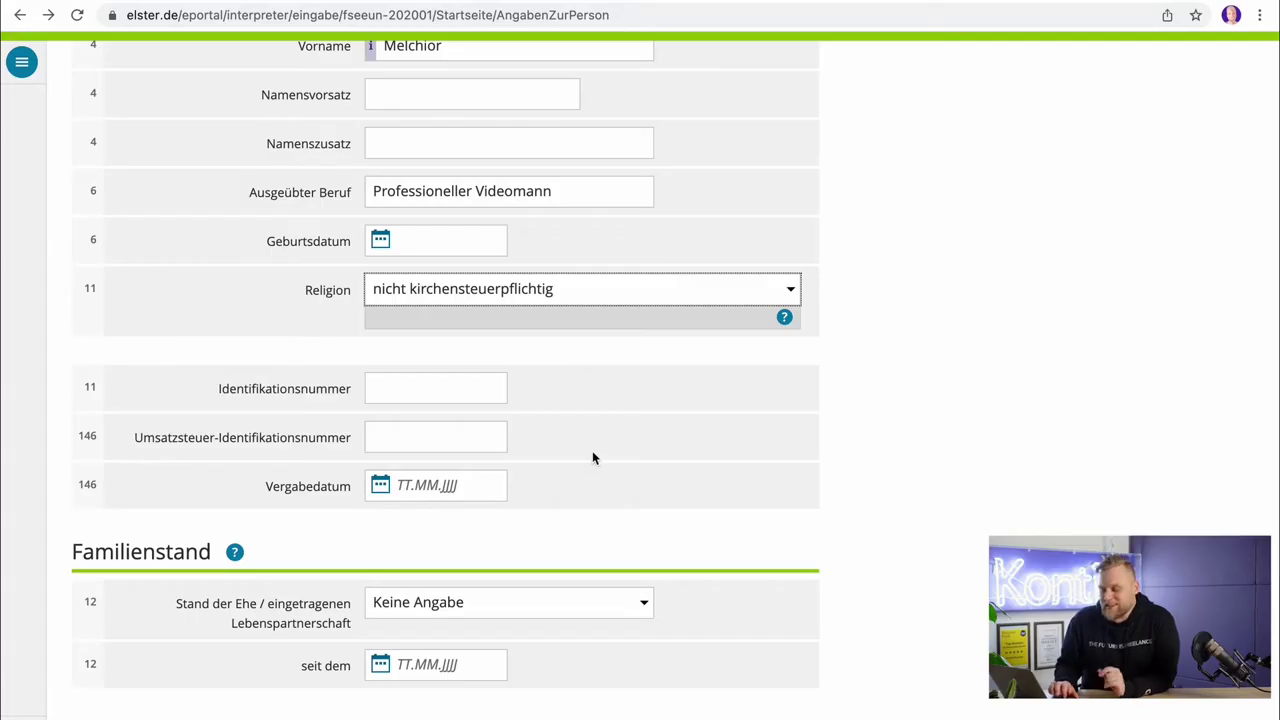
click(456, 390)
click(442, 440)
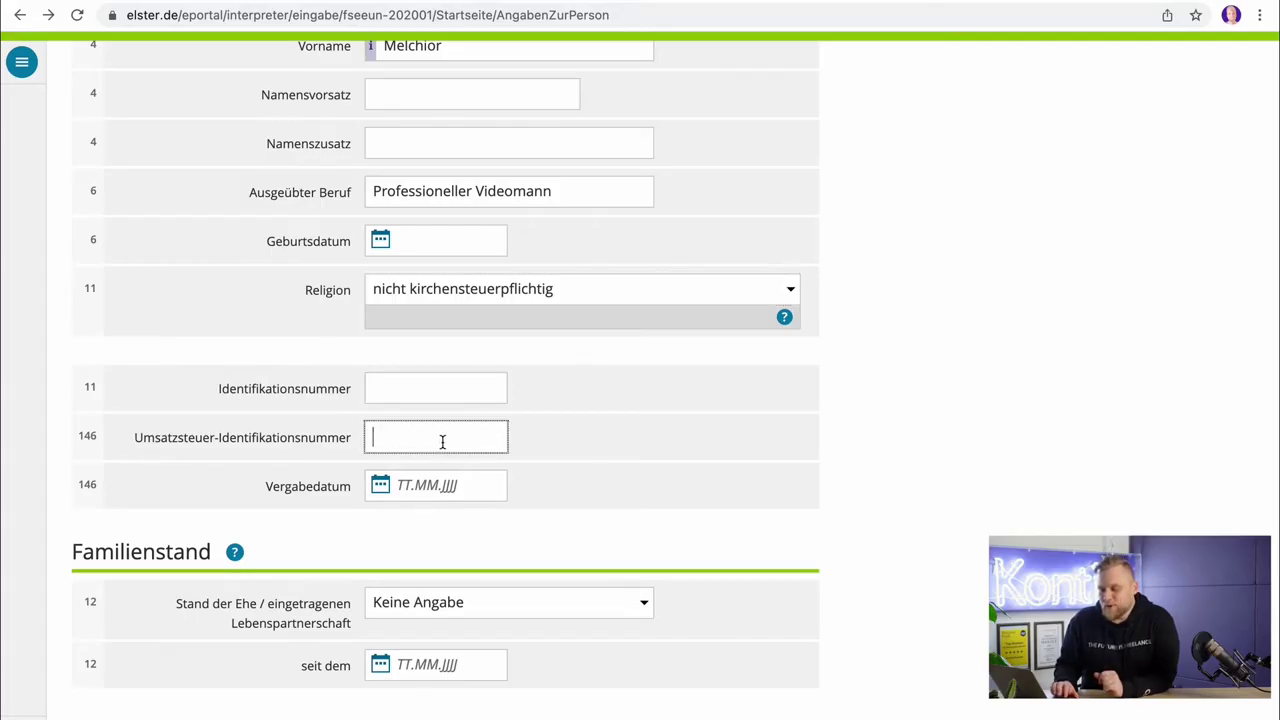
scroll(629, 462, down, 2)
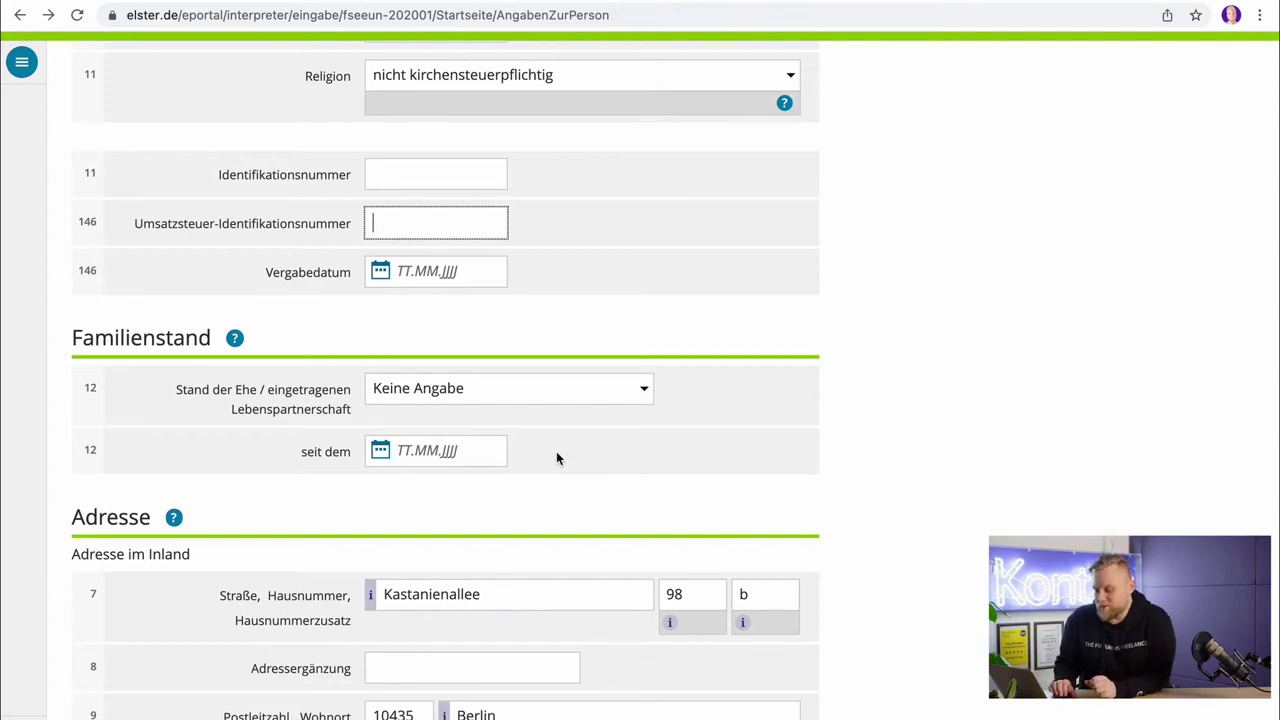
scroll(556, 453, down, 5)
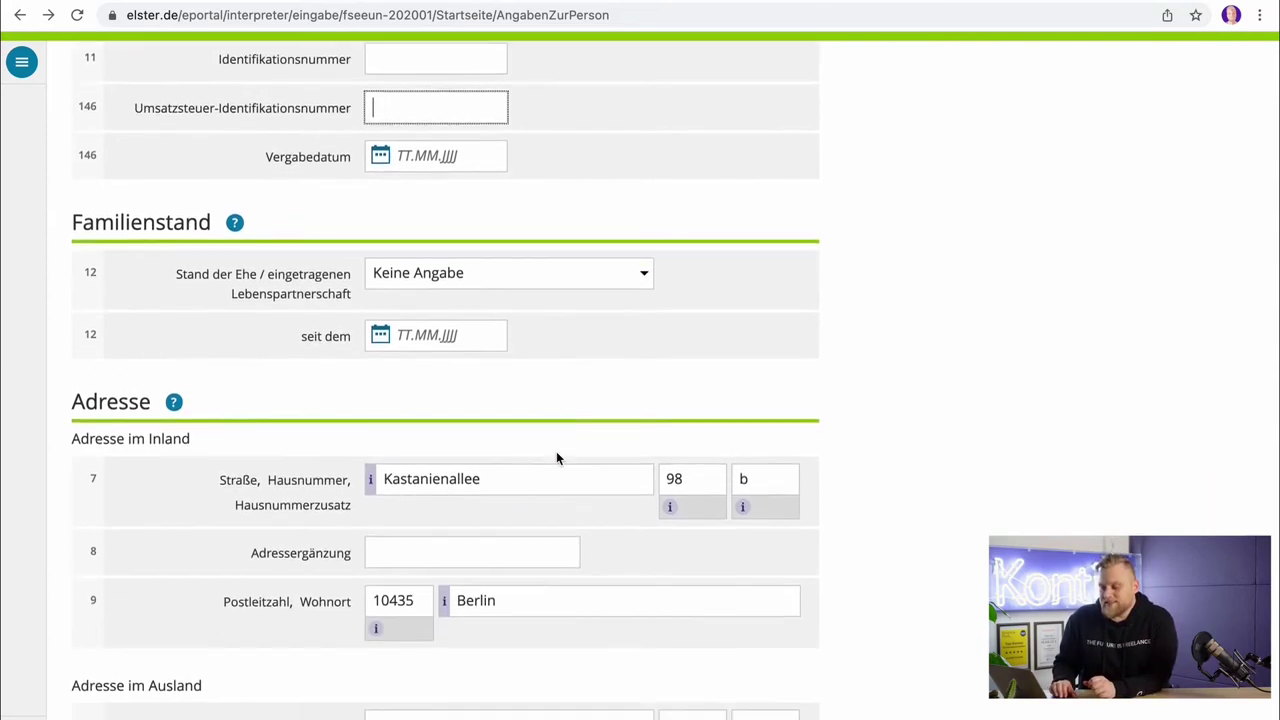
scroll(557, 458, down, 3)
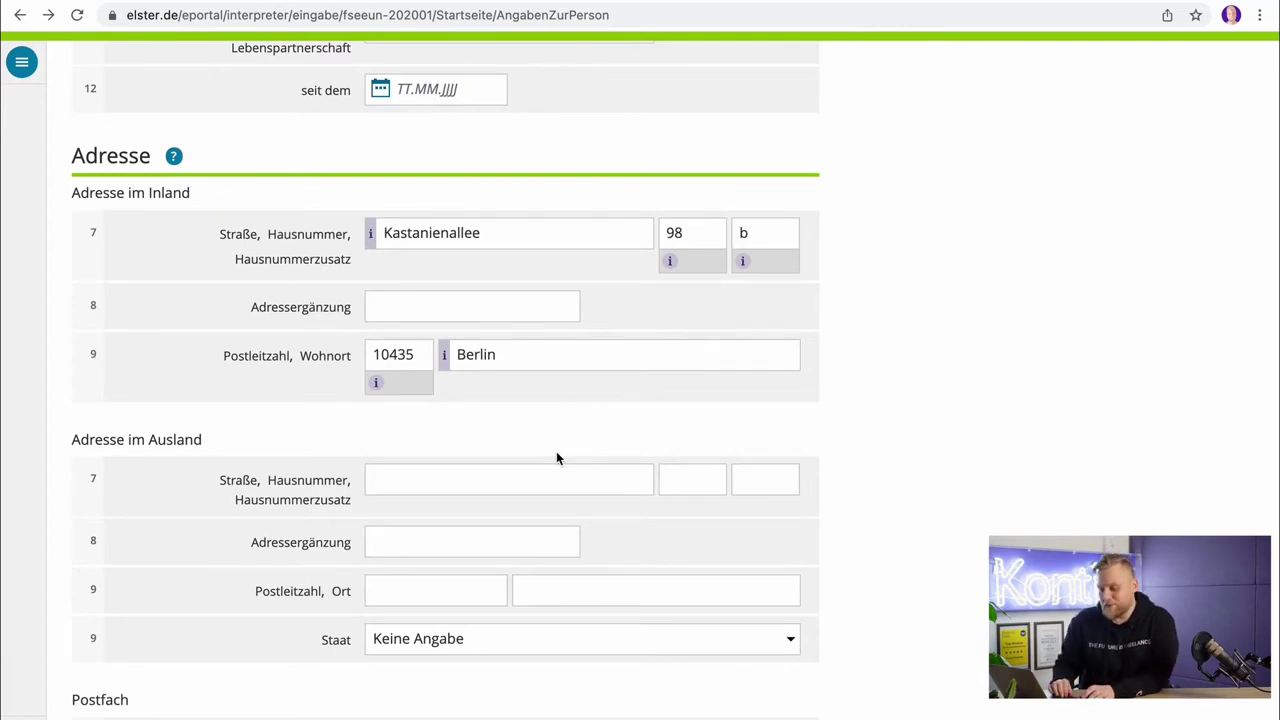
scroll(557, 458, down, 2)
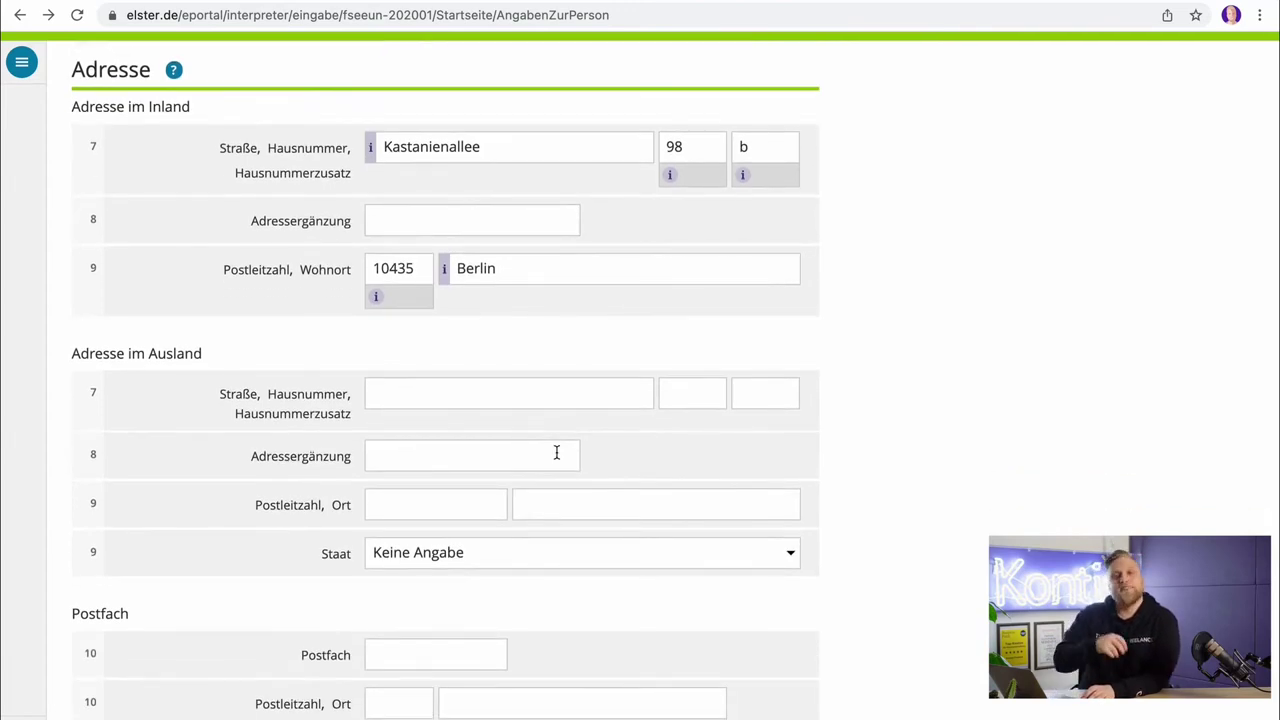
scroll(557, 453, down, 1)
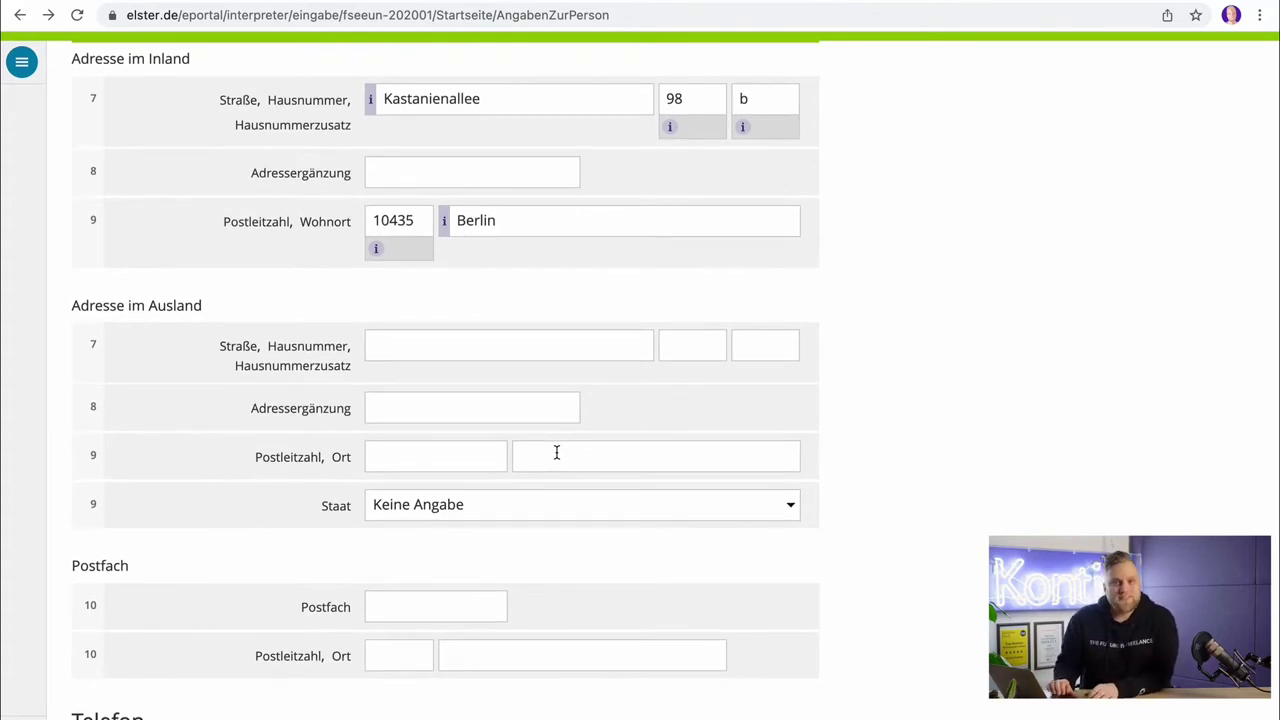
scroll(557, 453, down, 2)
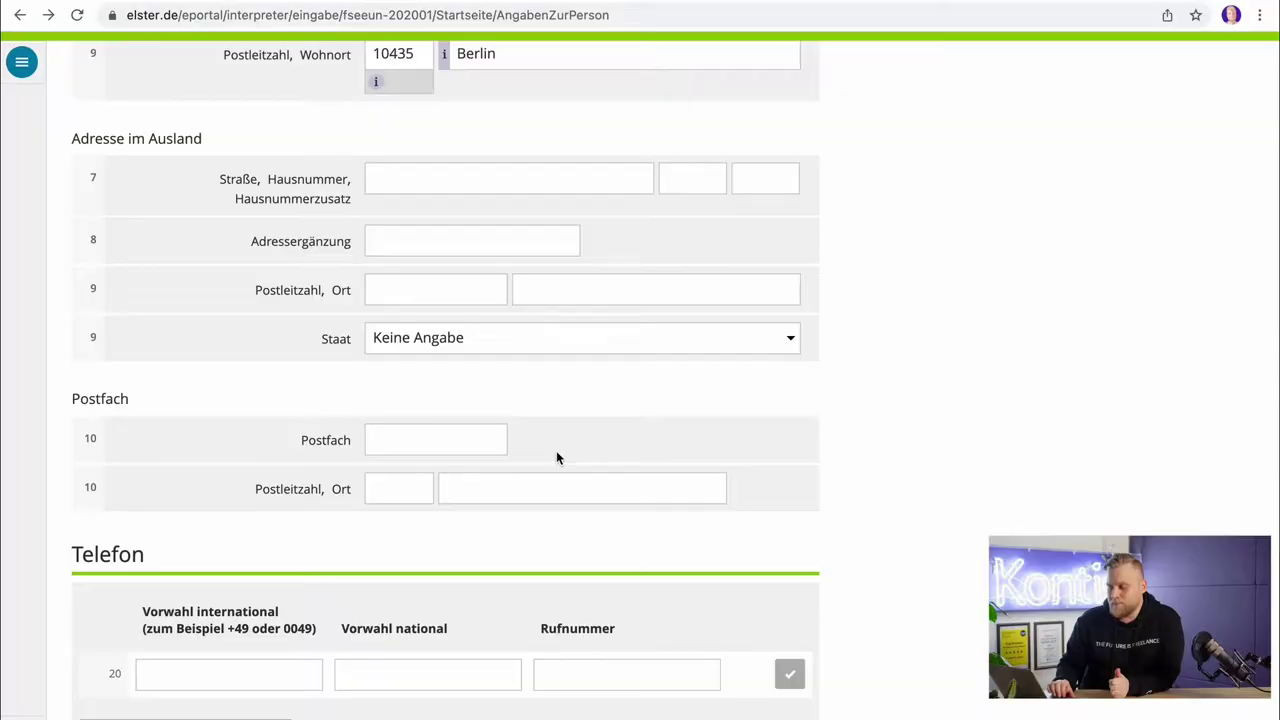
Review the phone section and the spouse or registered partner page, leaving the spouse fields empty, and continue to the Bankverbindungen page
scroll(557, 457, down, 3)
scroll(557, 457, down, 2)
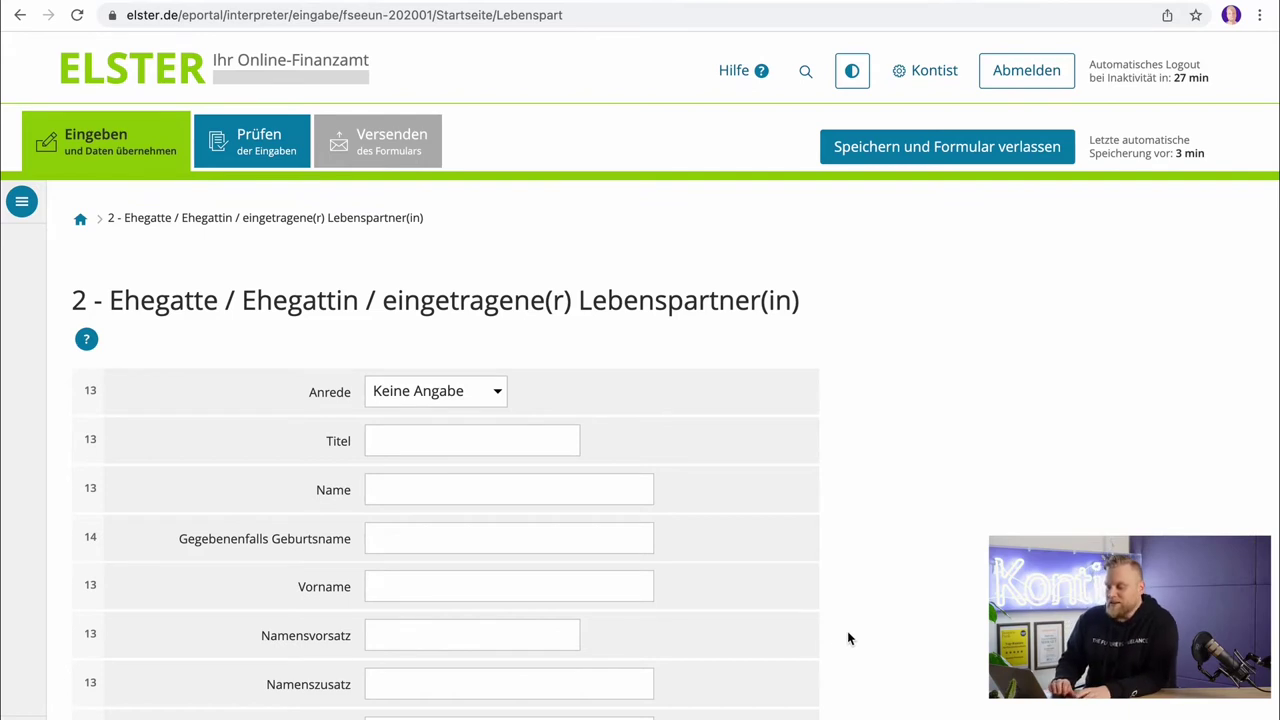
scroll(847, 638, down, 2)
scroll(566, 477, down, 4)
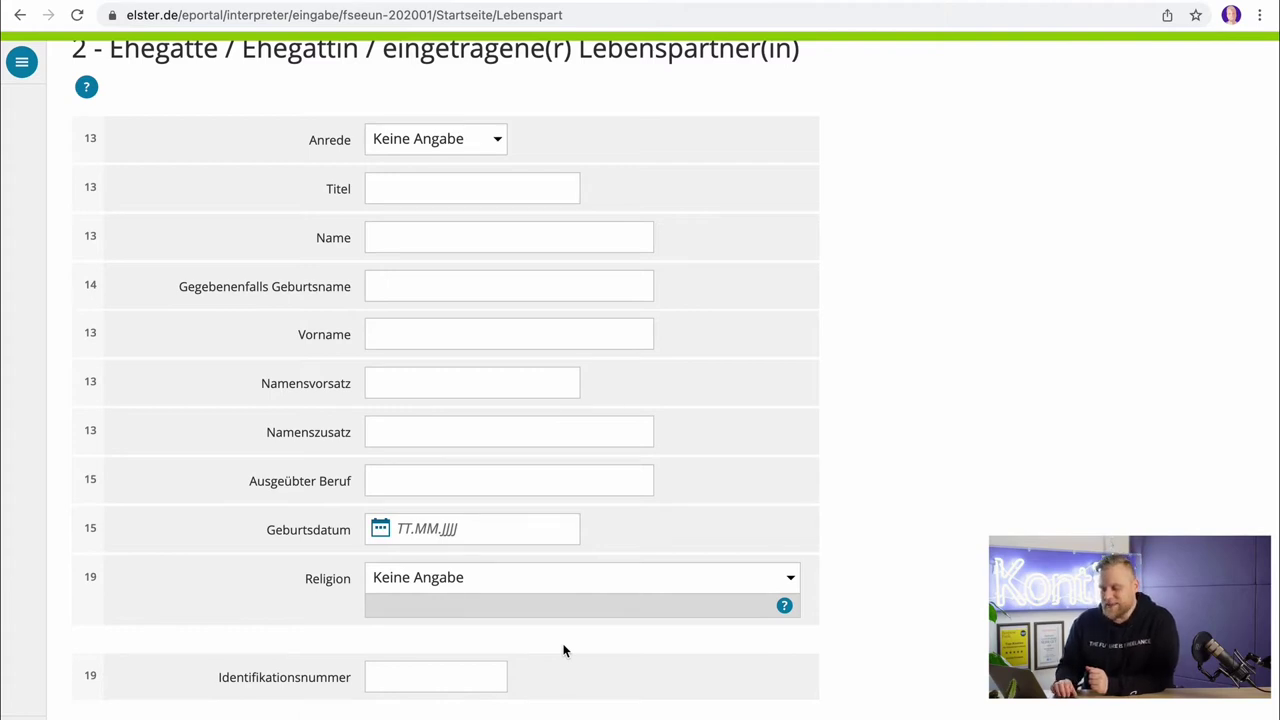
scroll(563, 651, down, 1)
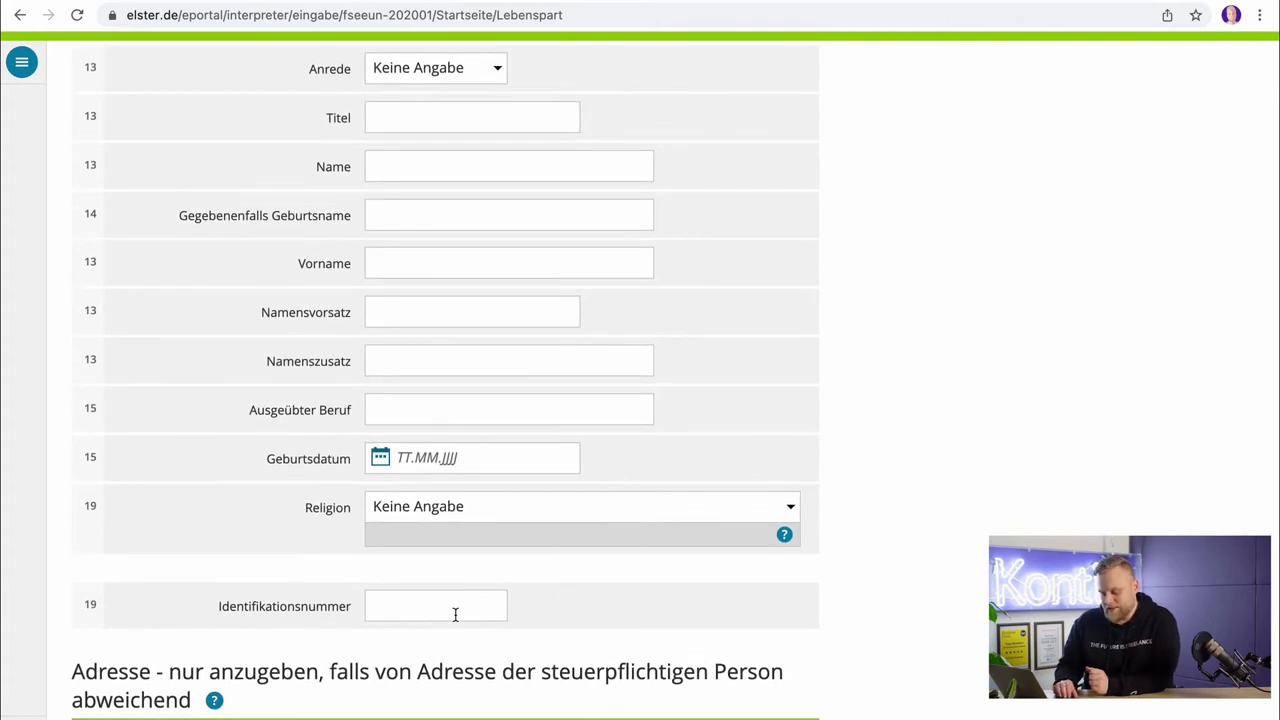
scroll(455, 615, down, 6)
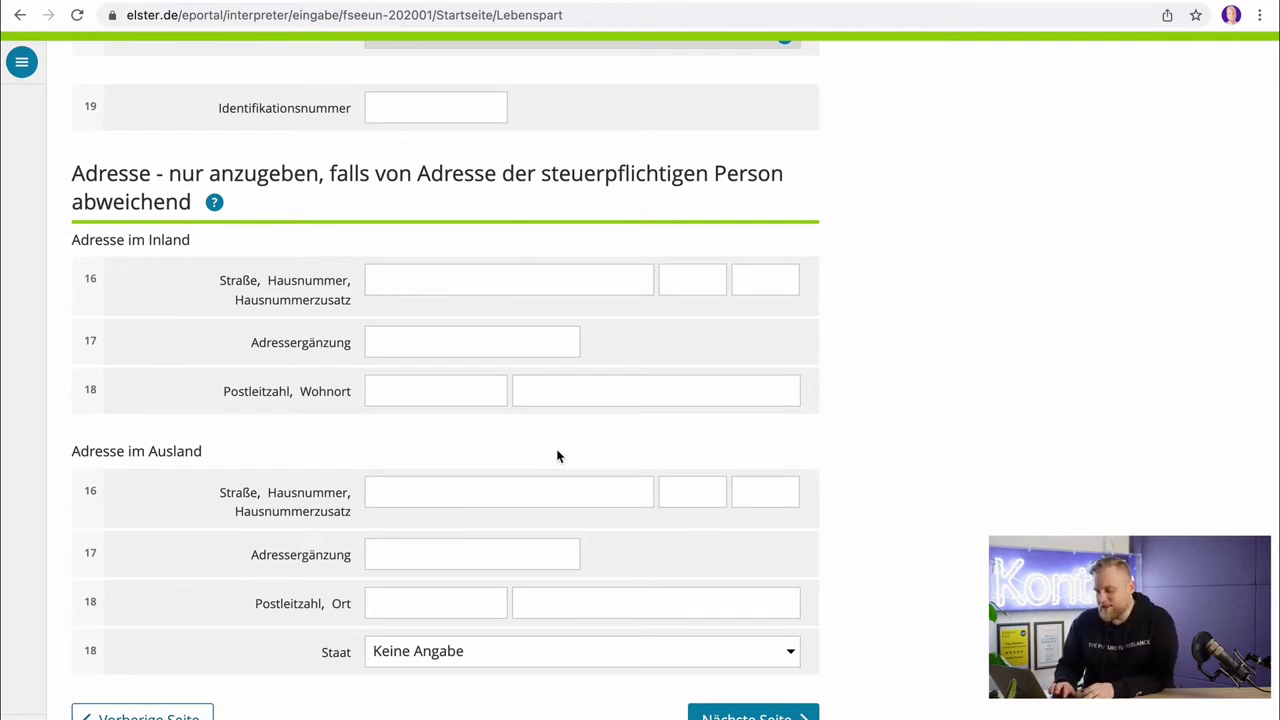
click(753, 716)
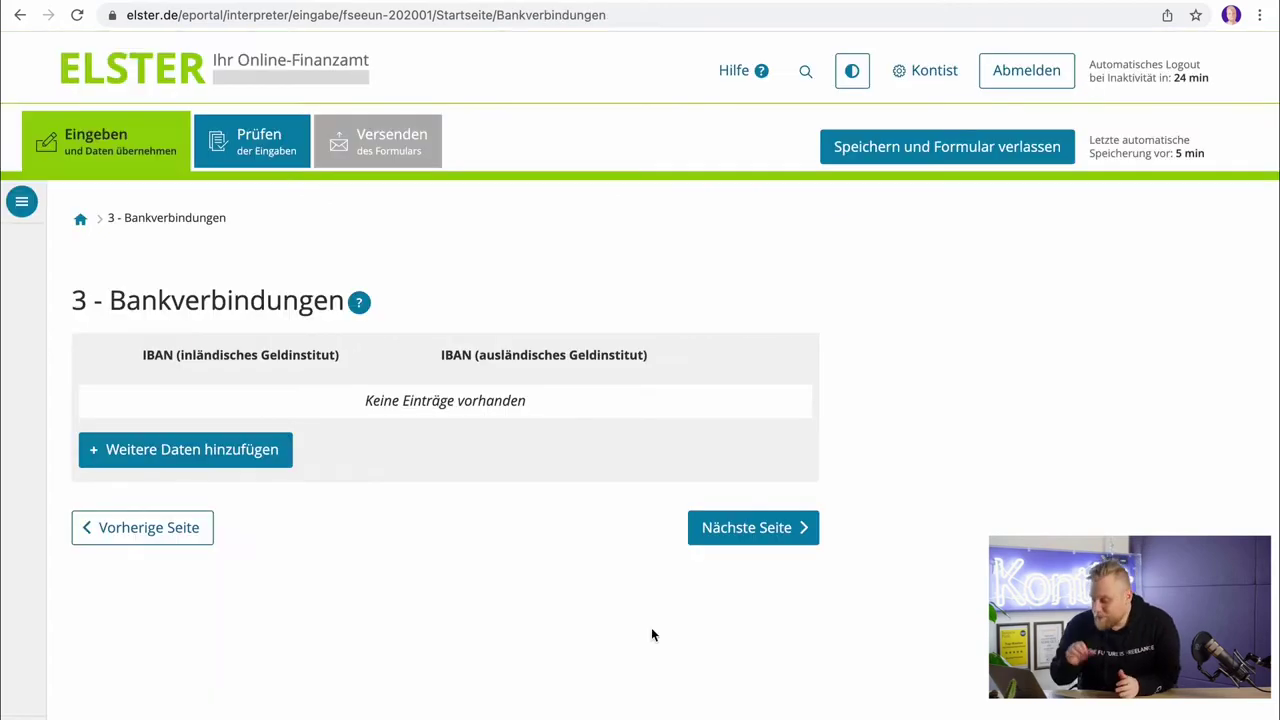
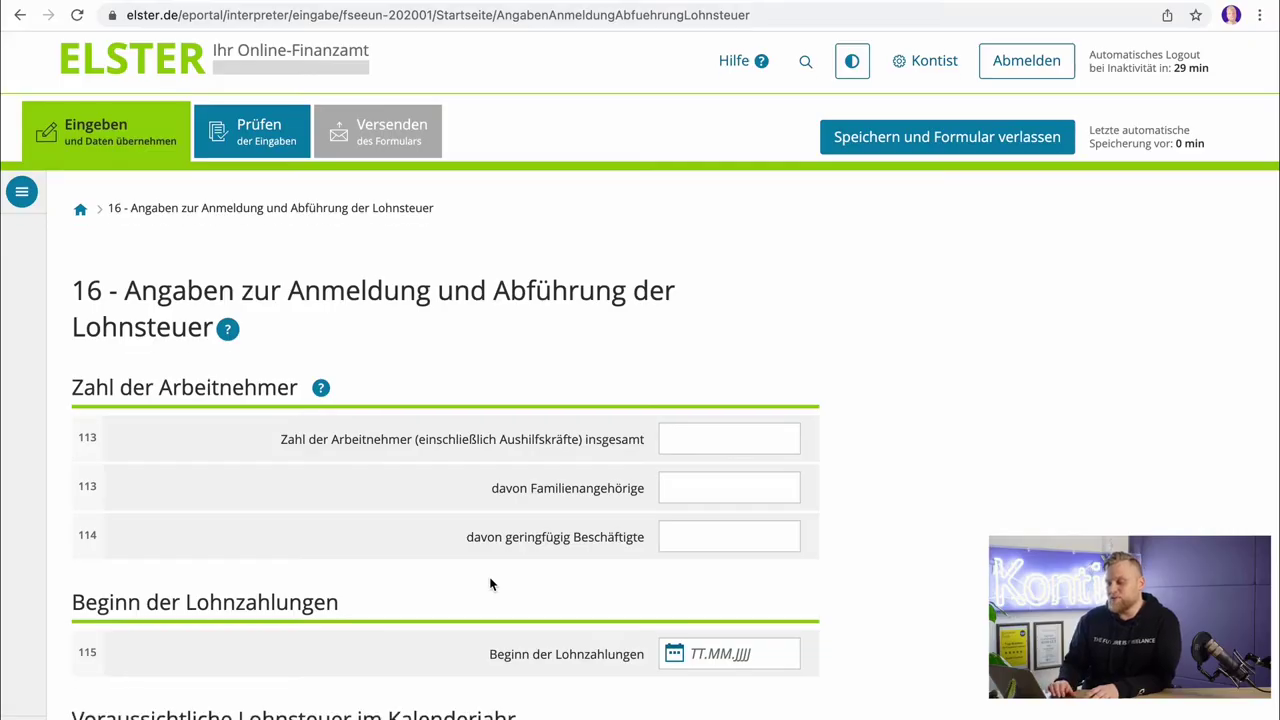
Examine the Lohnsteuer page and the estimated turnover and Kleinunternehmer-Regelung sections of the Umsatzsteuer page
scroll(490, 580, down, 4)
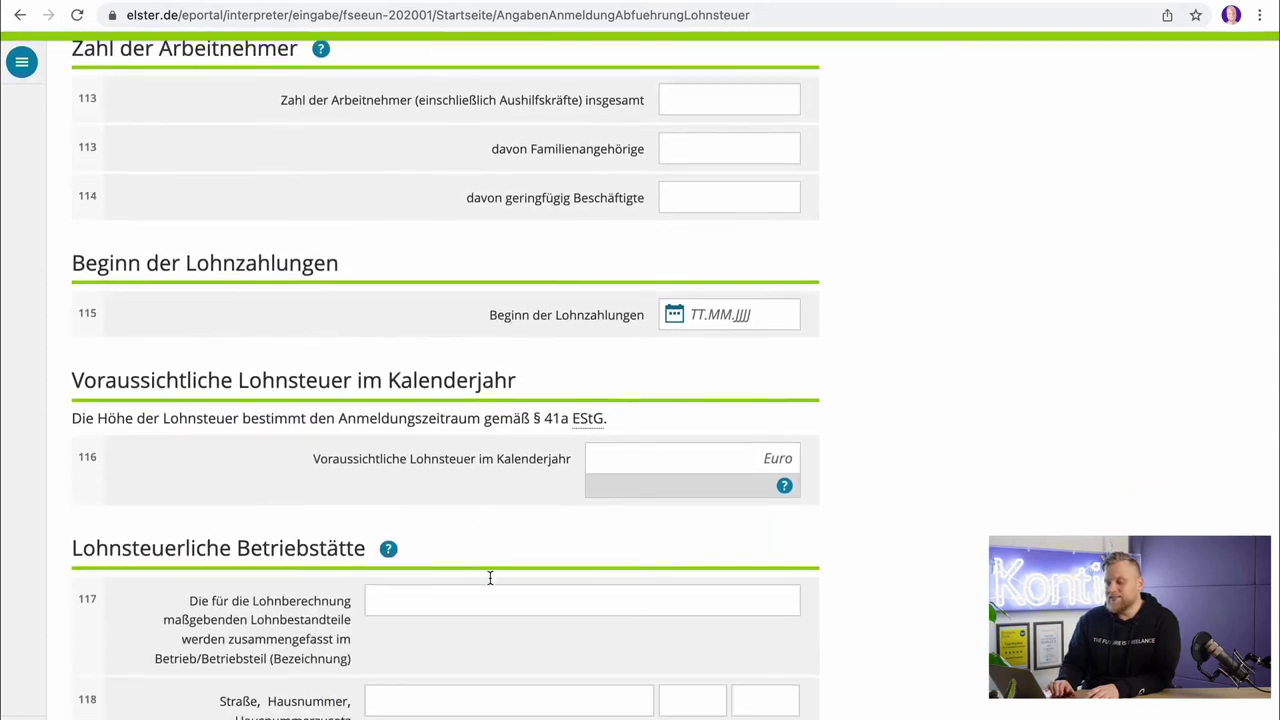
scroll(490, 578, down, 3)
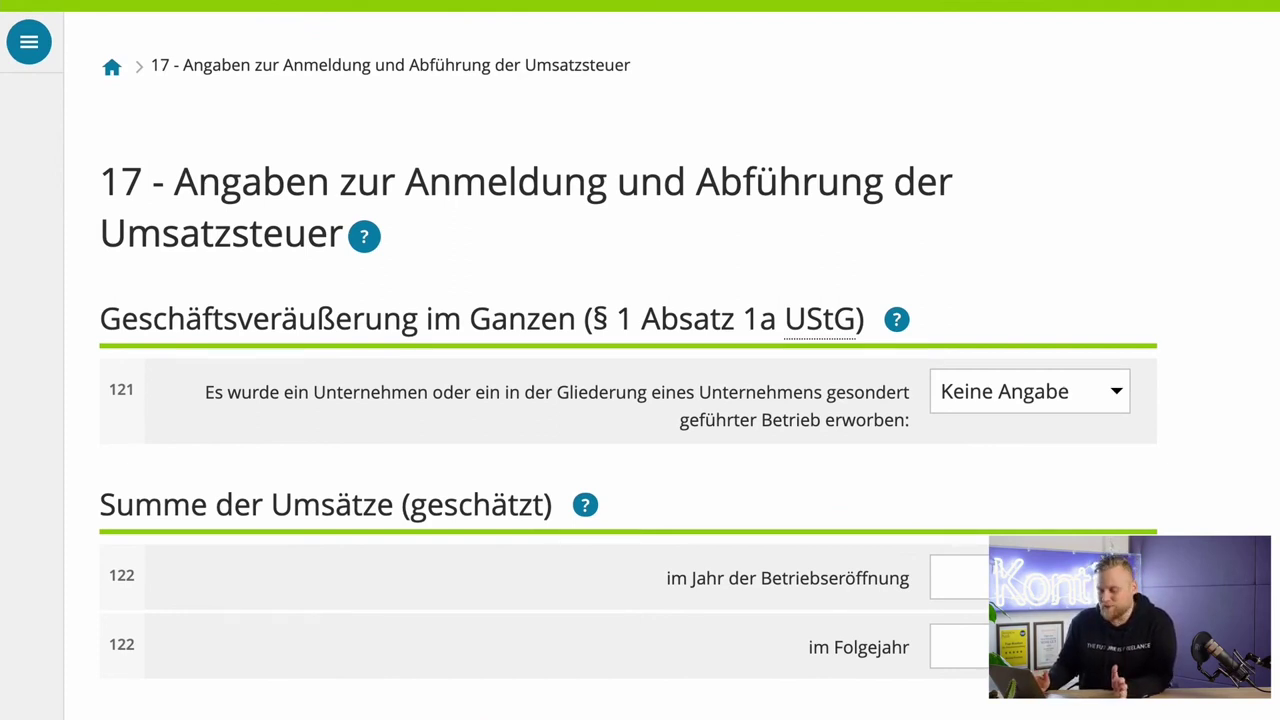
scroll(640, 400, down, 3)
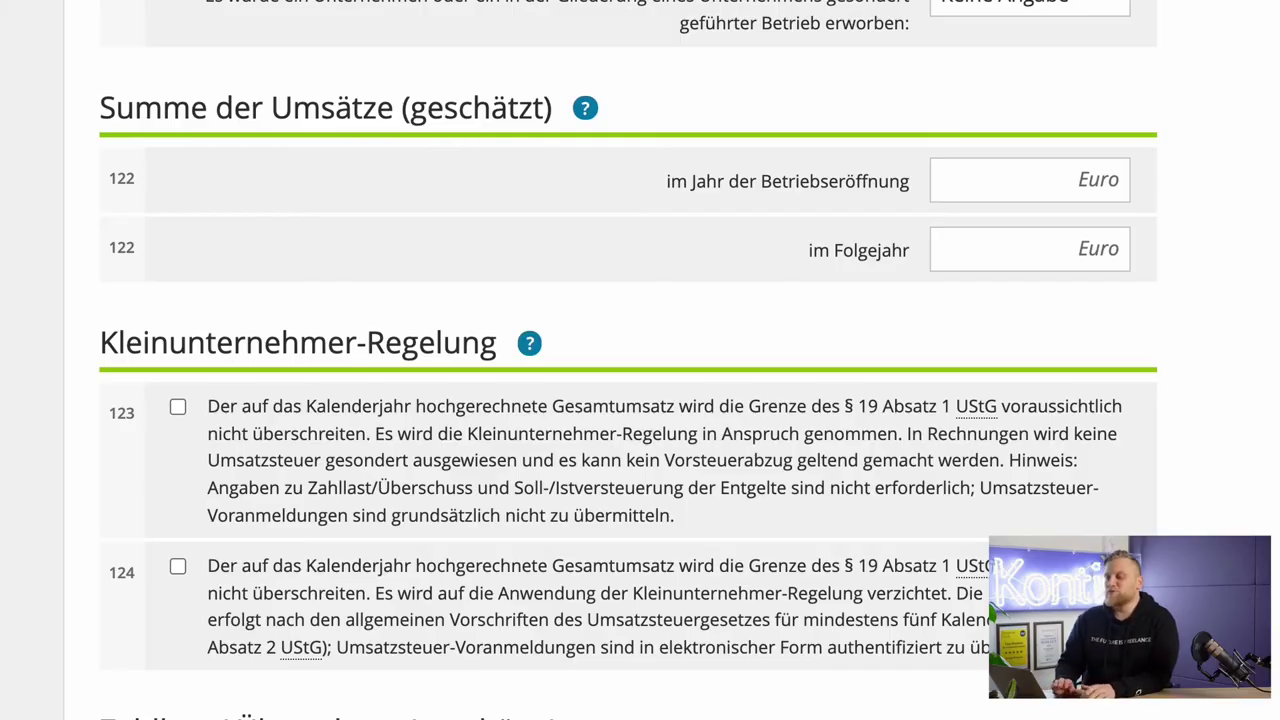
scroll(628, 400, down, 1)
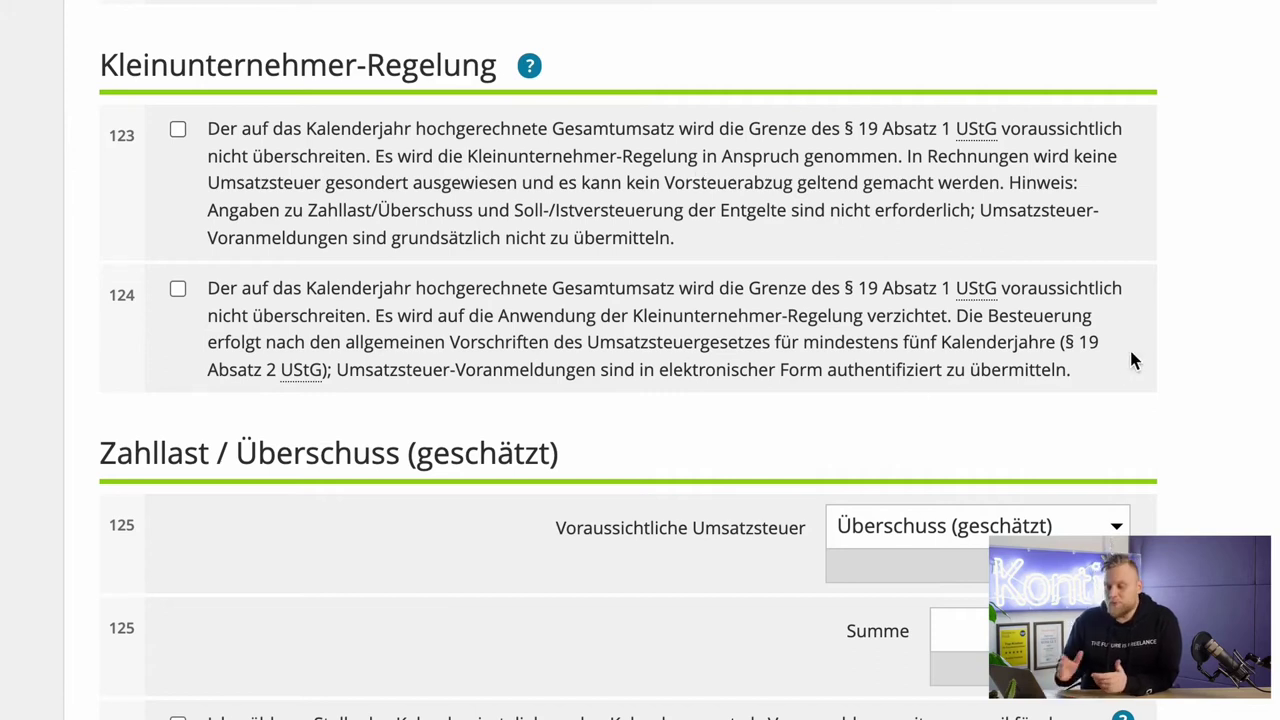
Try "Zahllast (geschätzt)" as the expected Umsatzsteuer, switch it back to "Überschuss (geschätzt)" and activate the Summe field
scroll(1133, 360, down, 4)
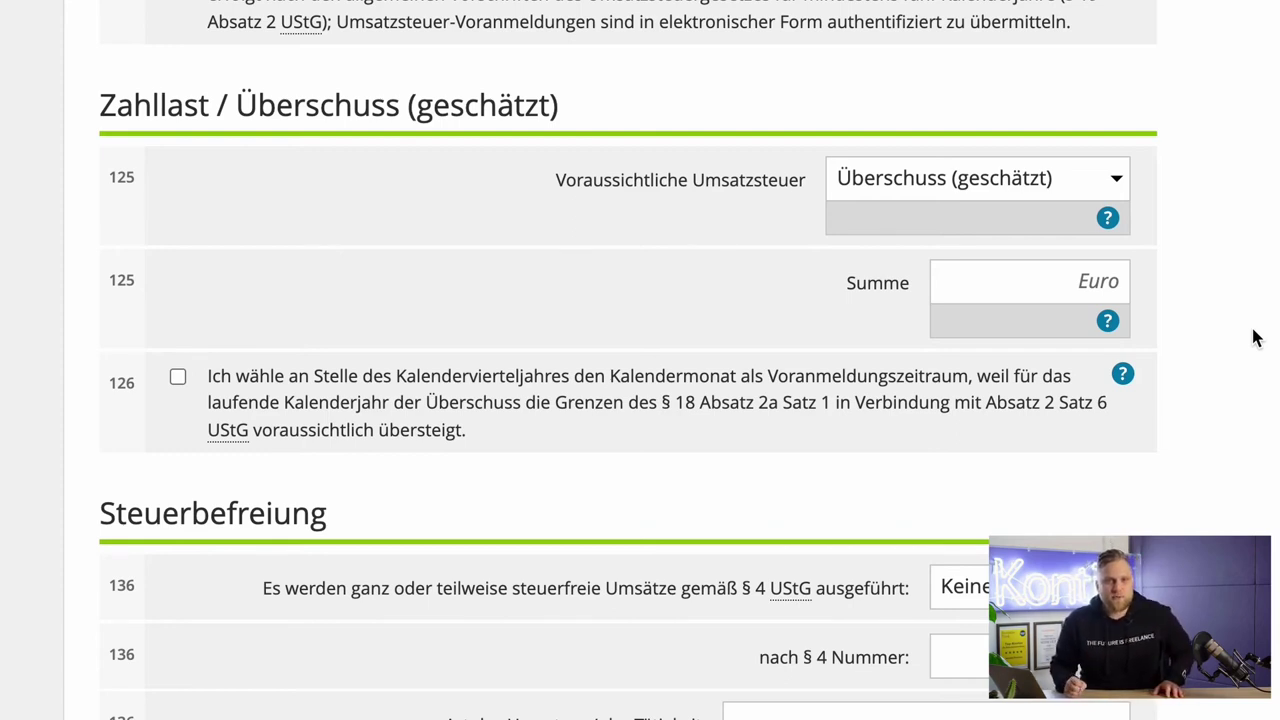
click(1066, 183)
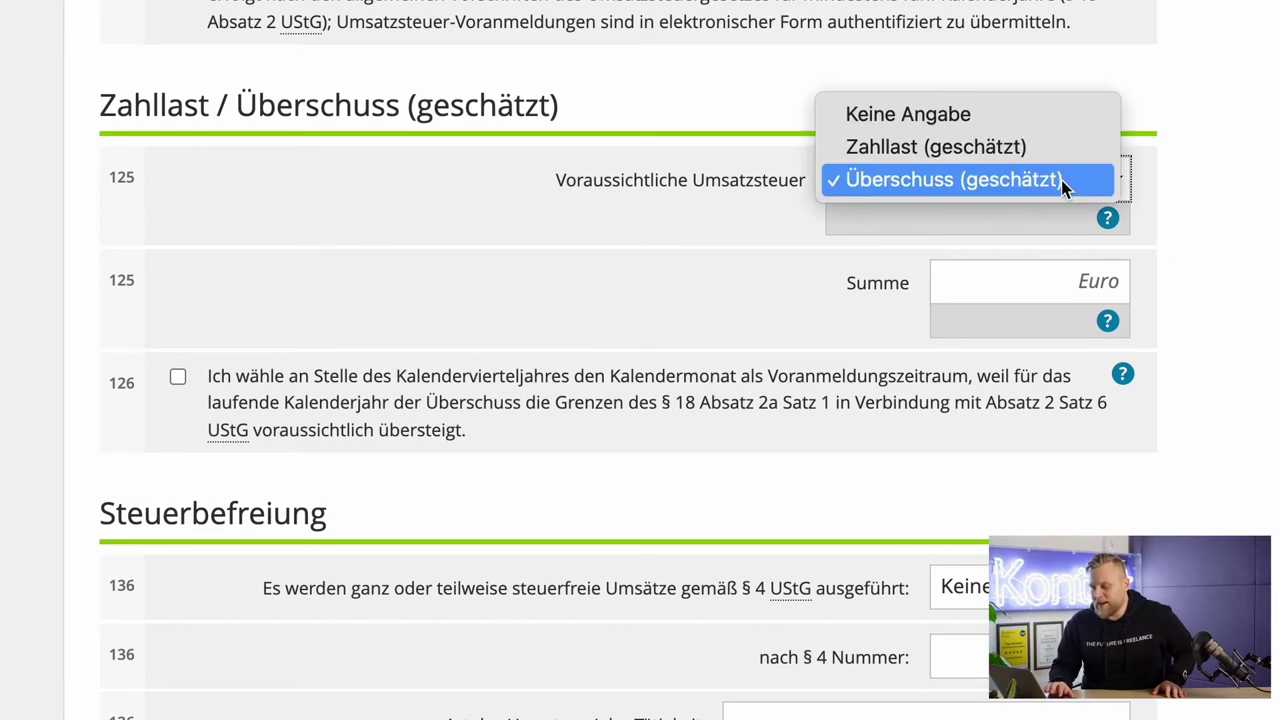
click(1045, 143)
click(1050, 287)
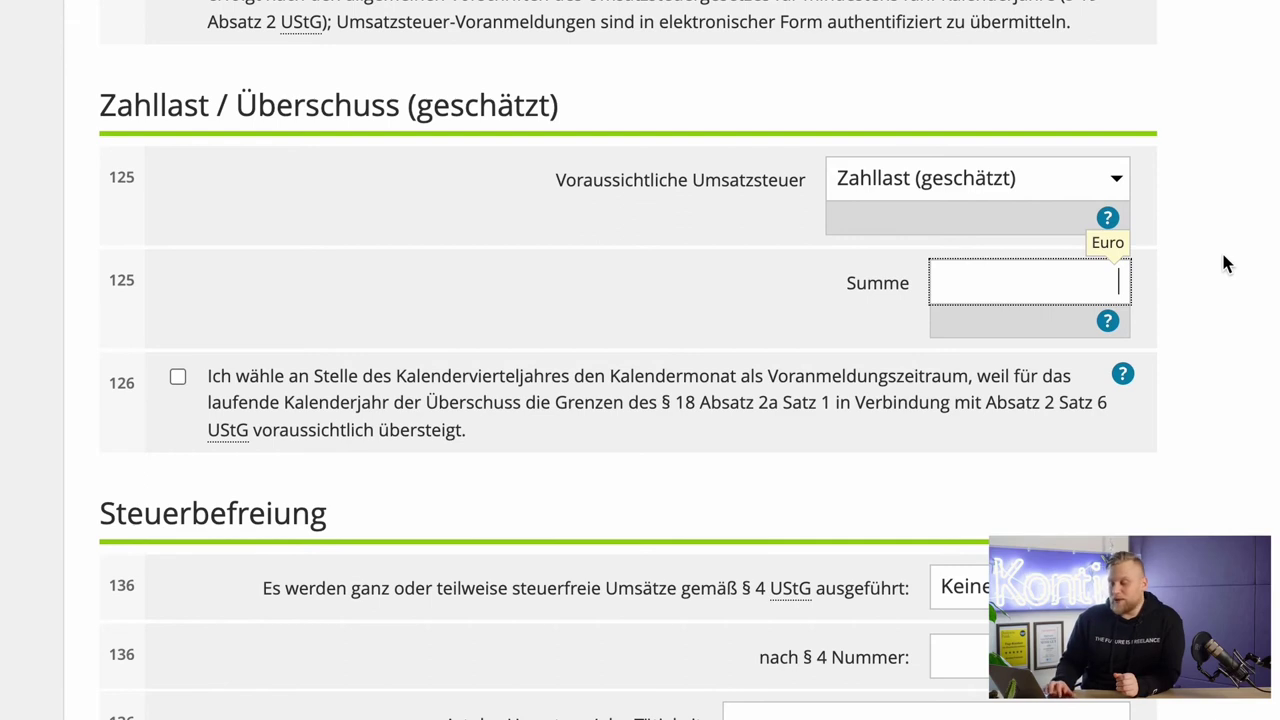
click(1018, 190)
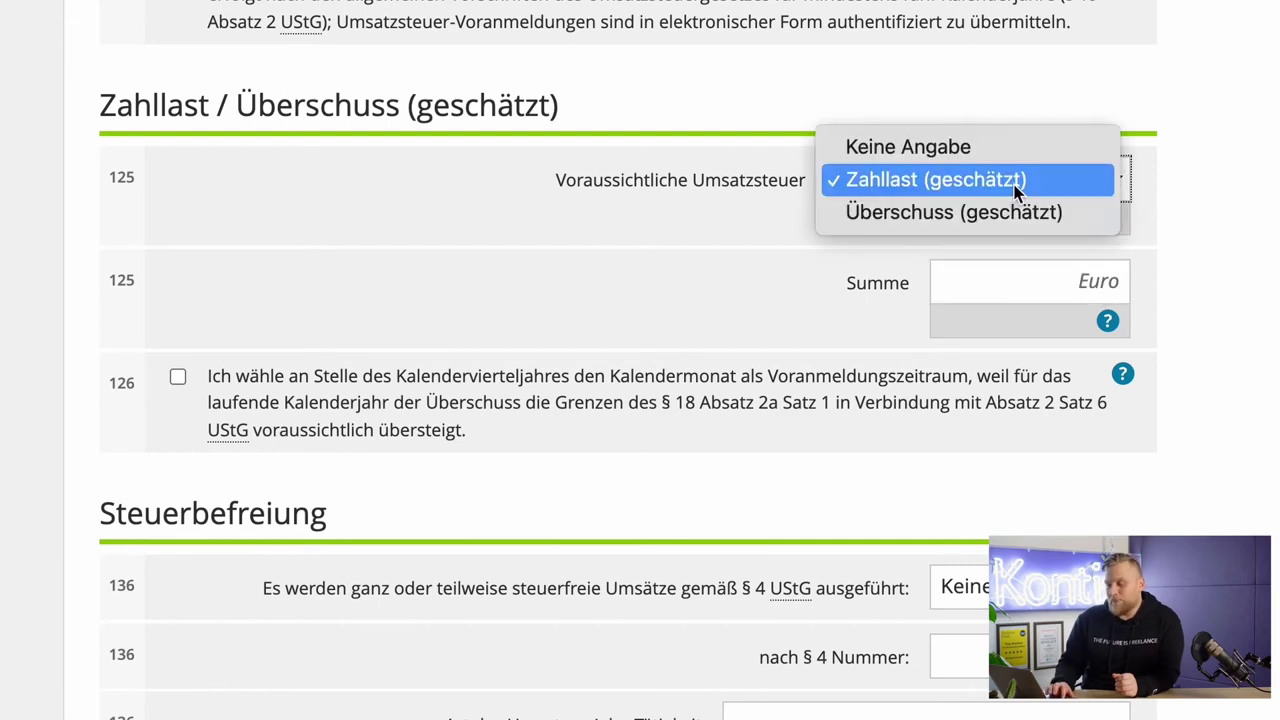
click(971, 212)
click(1096, 288)
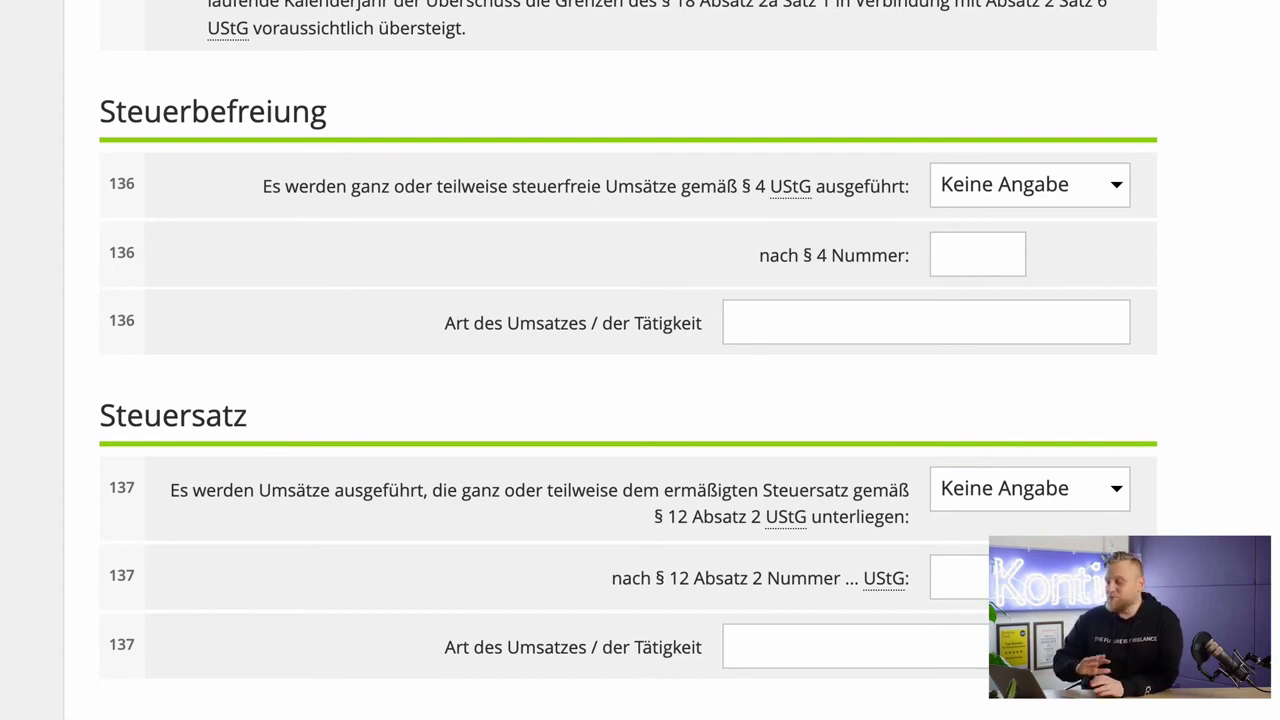
Examine the Steuersatz, Durchschnittssatzbesteuerung and Umsatzsteuer-Identifikationsnummer sections, including the calculation choices offered under Soll-/Istversteuerung der Entgelte
scroll(640, 400, down, 3)
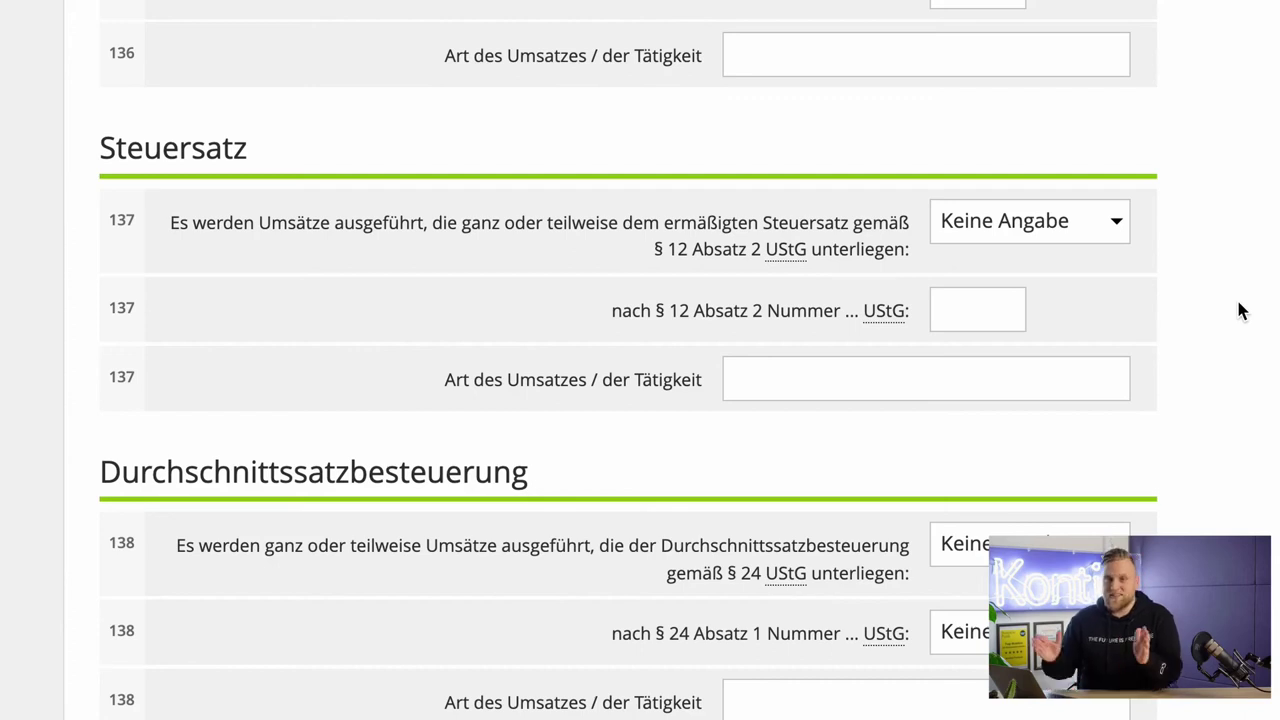
scroll(1238, 311, down, 3)
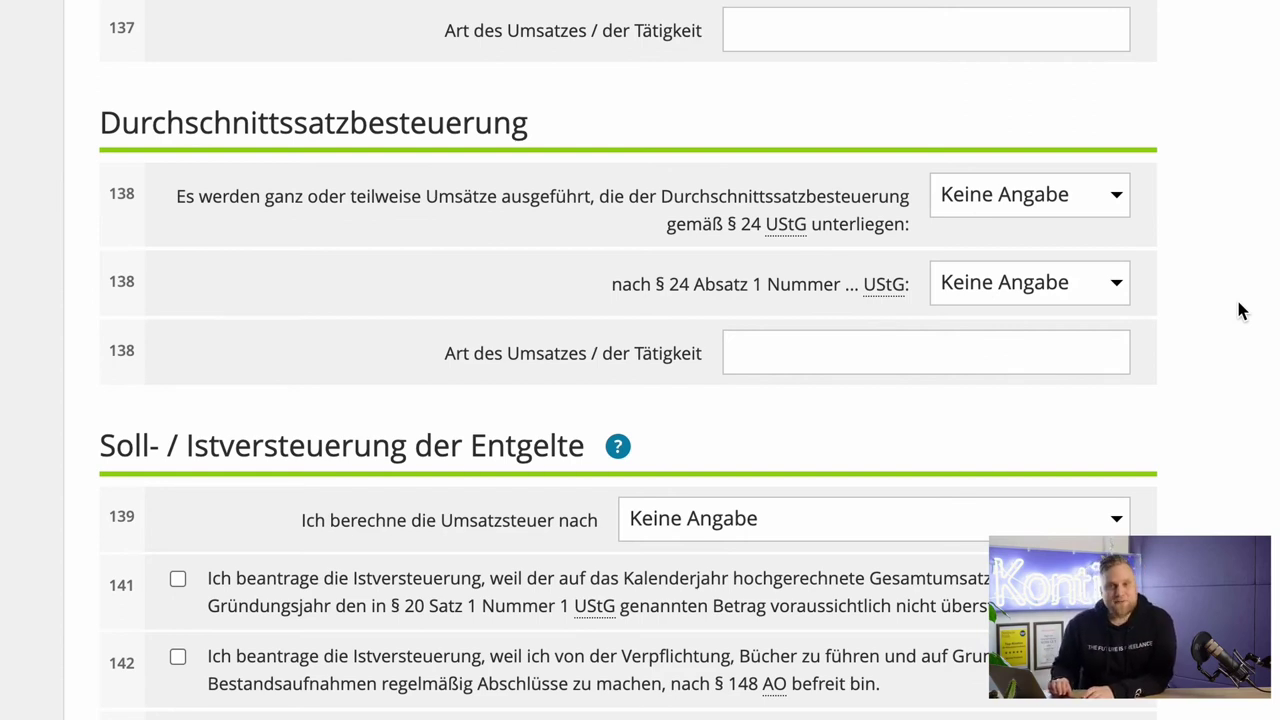
scroll(1238, 311, down, 1)
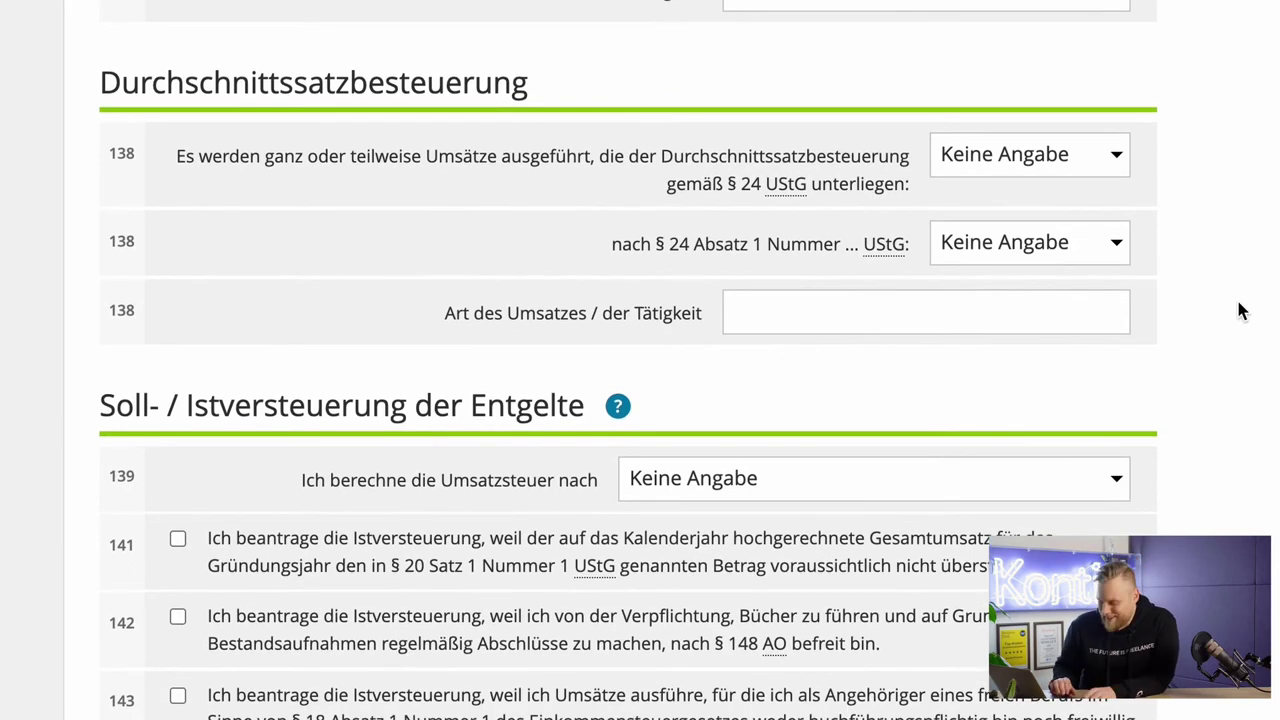
scroll(1238, 311, down, 3)
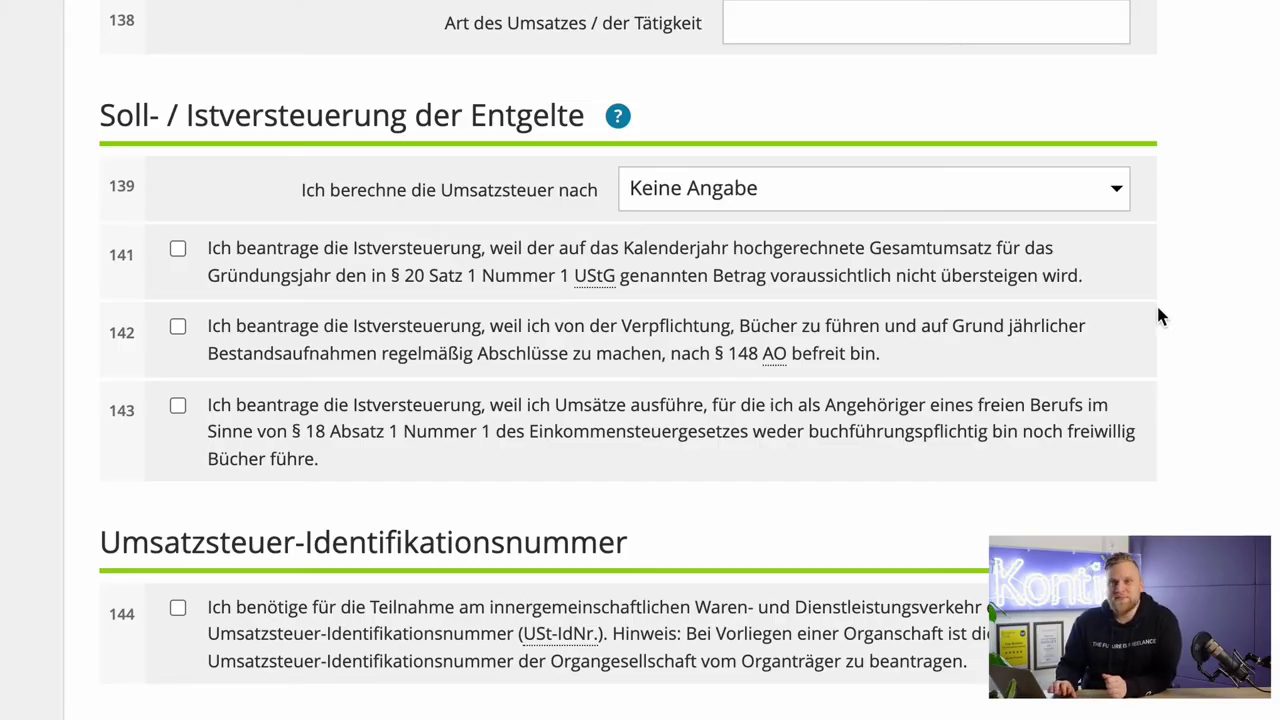
click(1015, 190)
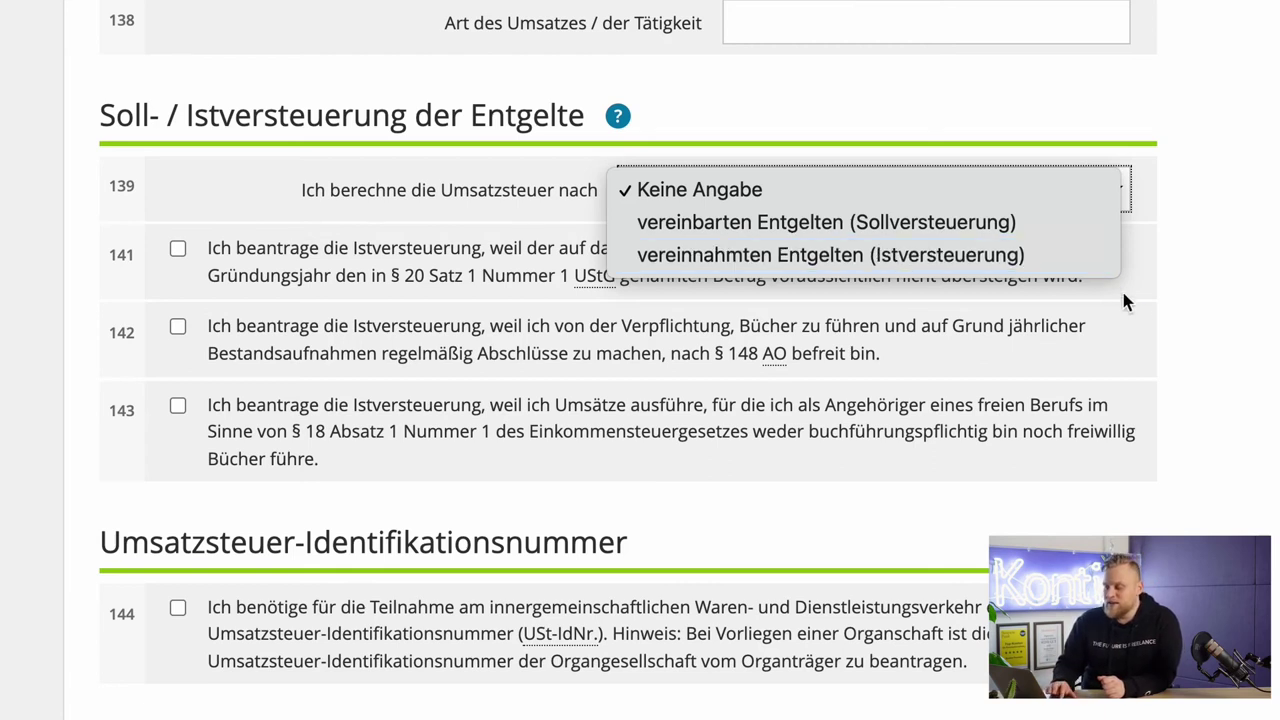
click(1188, 372)
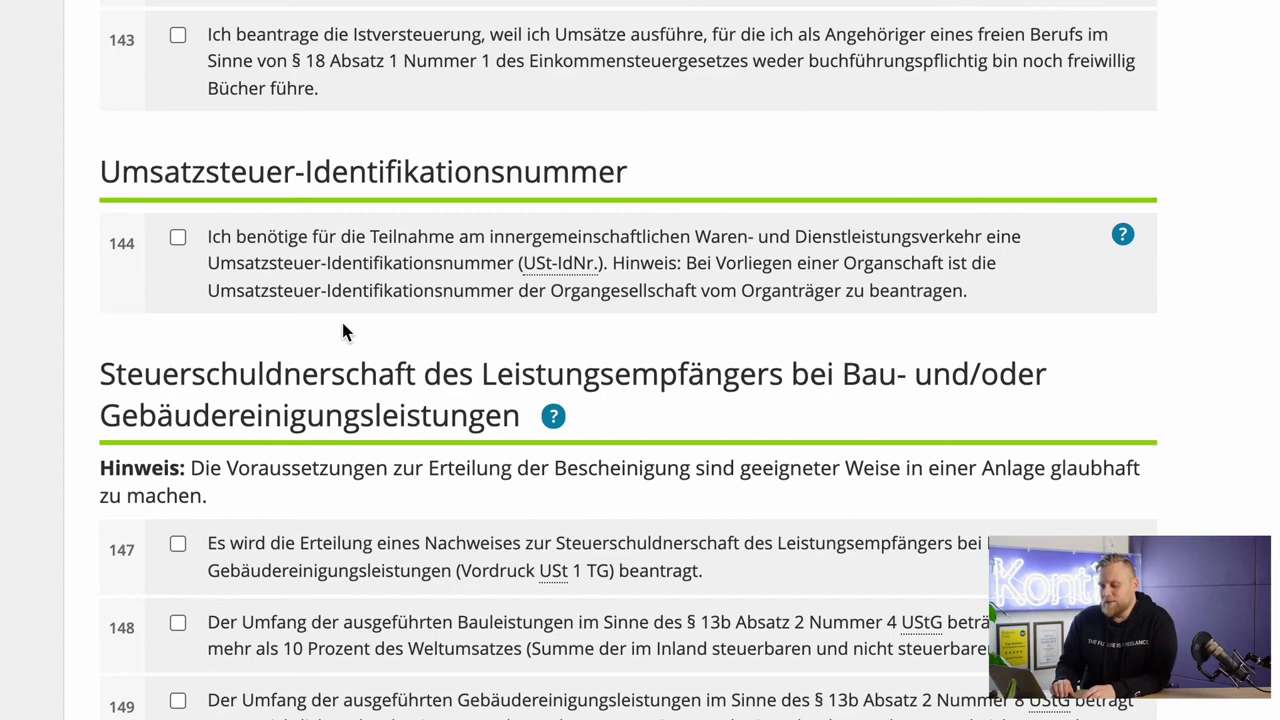
scroll(343, 325, down, 1)
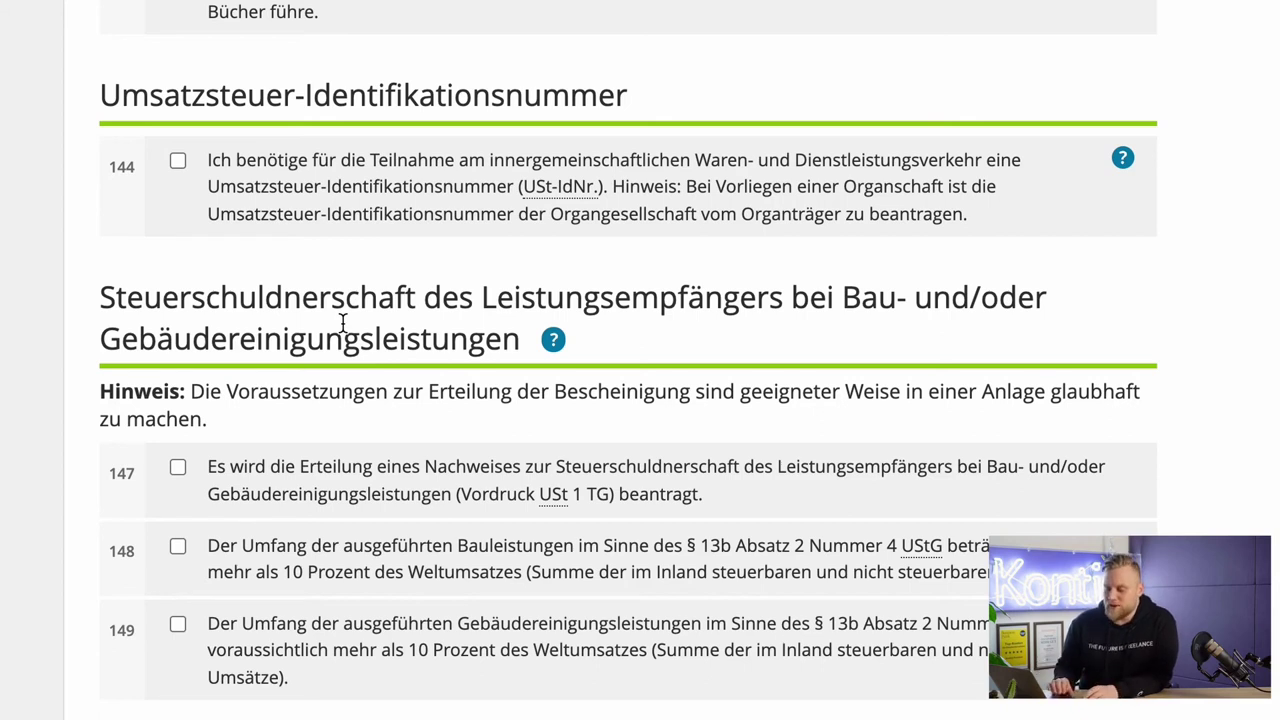
scroll(343, 325, down, 1)
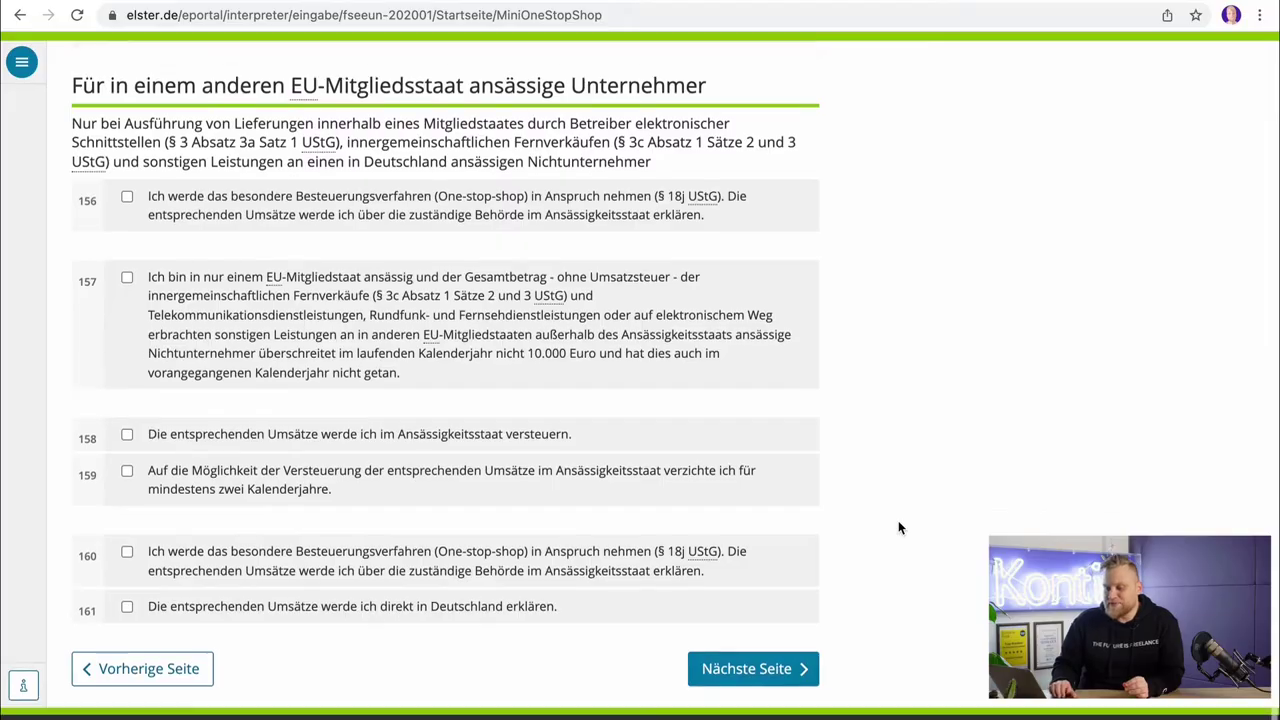
Leave the options for entrepreneurs based in other EU states unticked, continue to the internet goods trade page and review its webshop and marketplace fields
scroll(897, 526, down, 1)
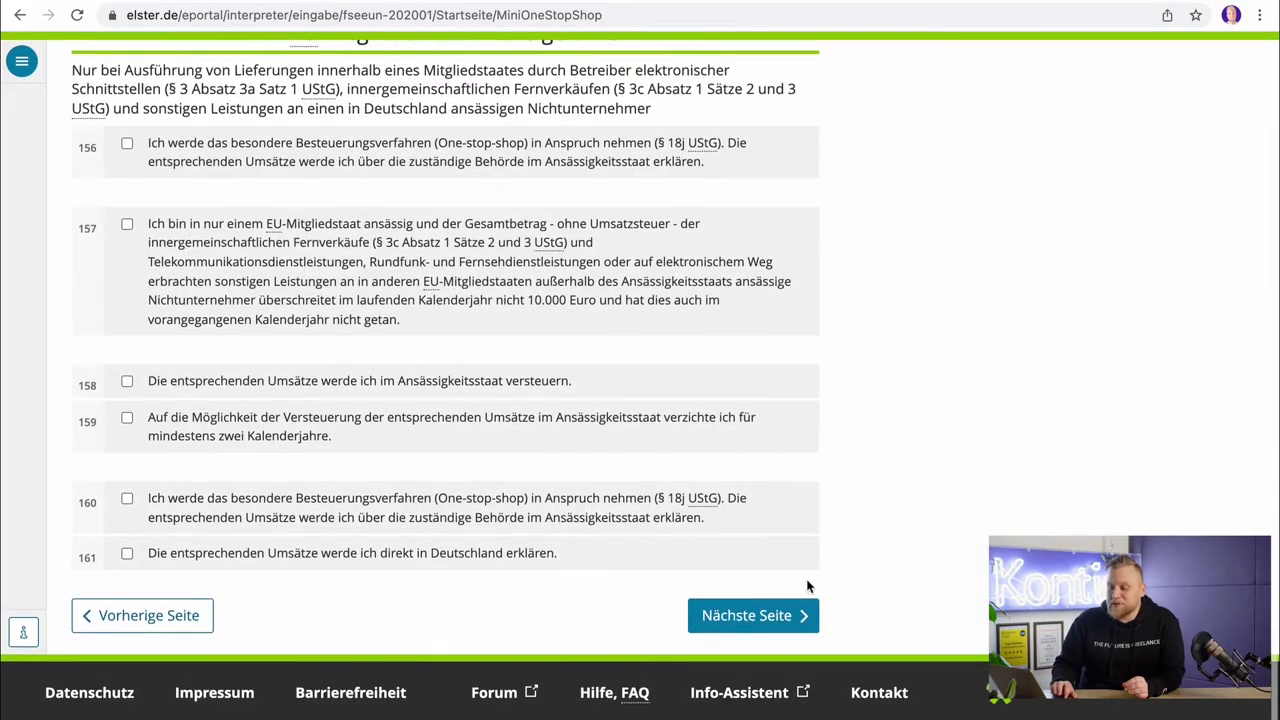
click(768, 617)
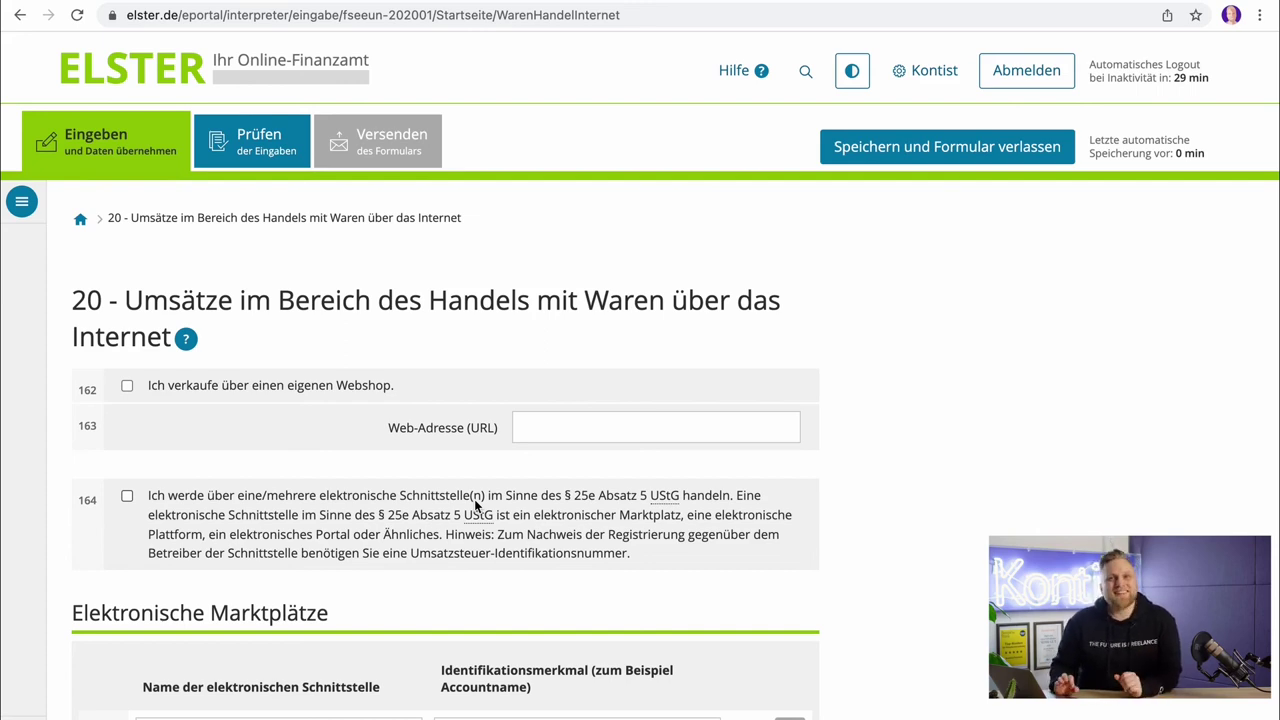
scroll(475, 503, down, 2)
scroll(474, 499, down, 3)
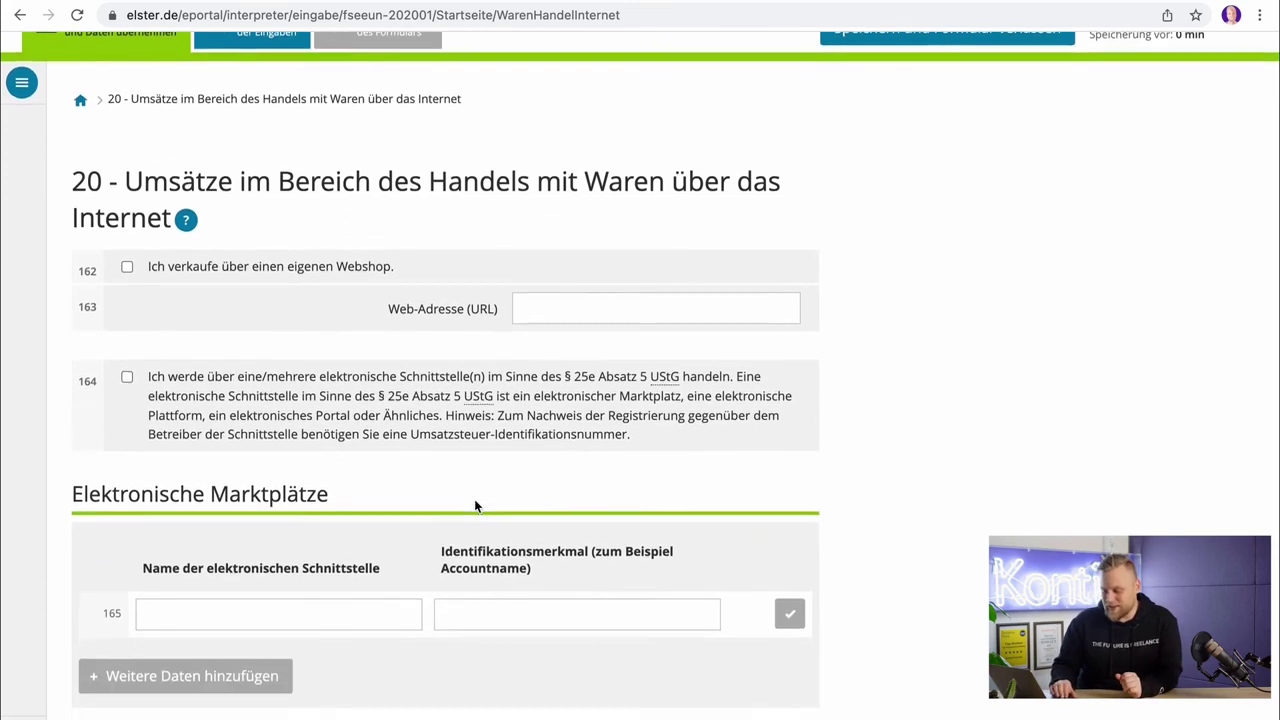